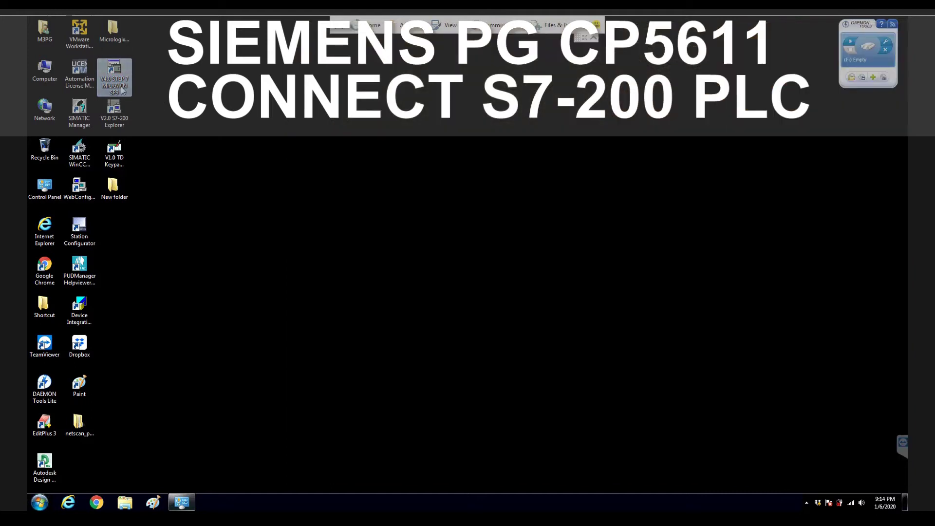
# Launch V4.0 STEP 7 MicroWIN SP9 from the desktop, opening Project1 for CPU 224 REL 02.00.
pyautogui.click(113, 91)
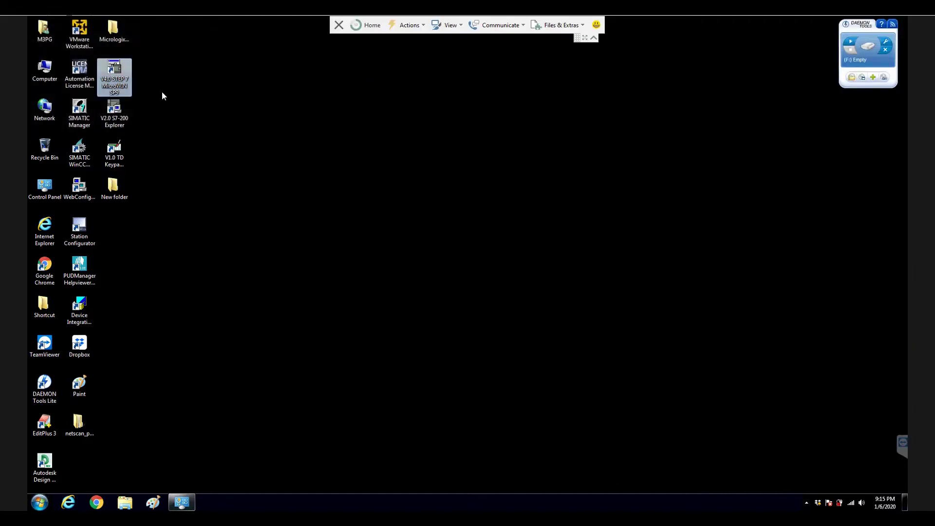
pyautogui.click(161, 92)
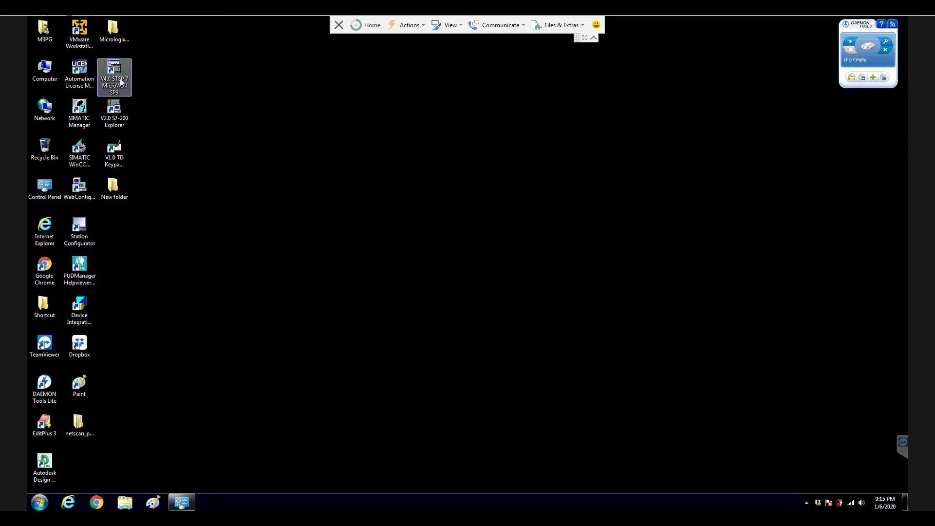
pyautogui.click(378, 183)
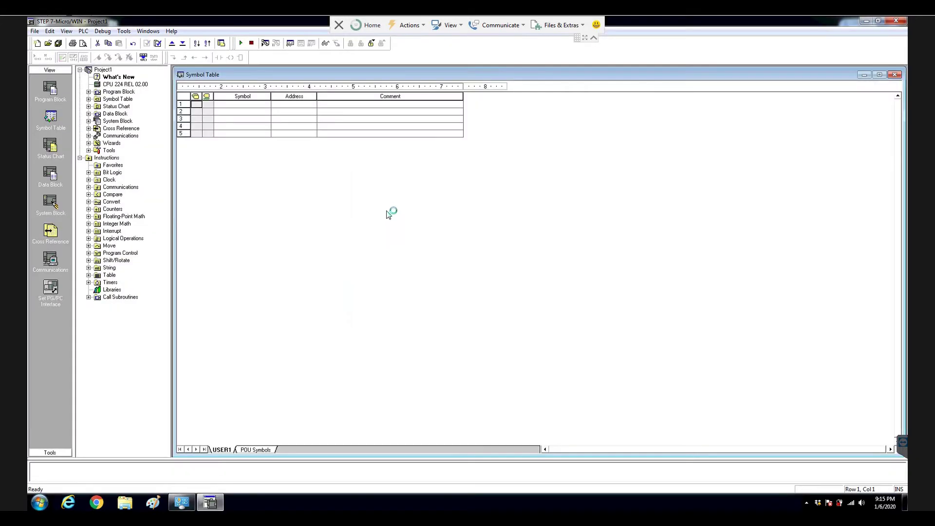
# Click in the empty Project1 Symbol Table area of STEP 7-MicroWIN.
pyautogui.click(386, 211)
pyautogui.click(388, 213)
pyautogui.click(386, 215)
# Open Control Panel from the Start menu to show All Control Panel Items.
pyautogui.click(38, 506)
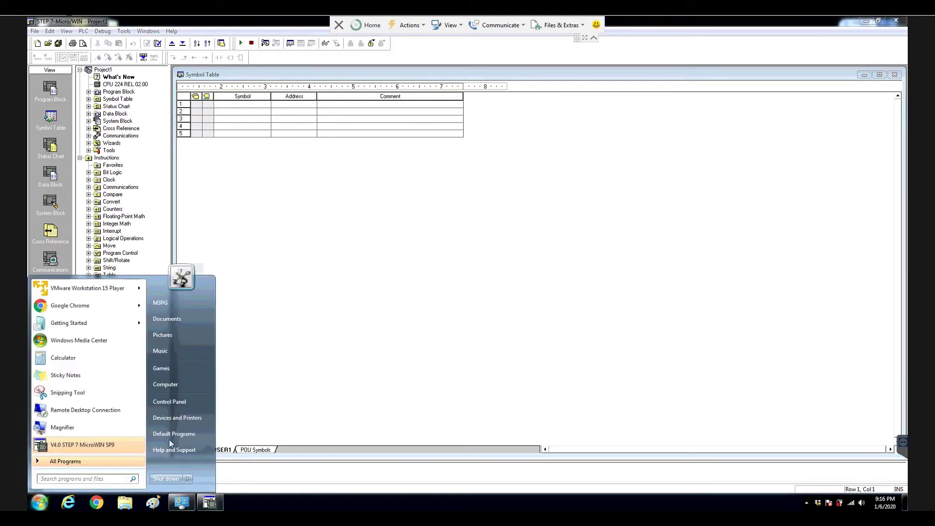
pyautogui.click(197, 407)
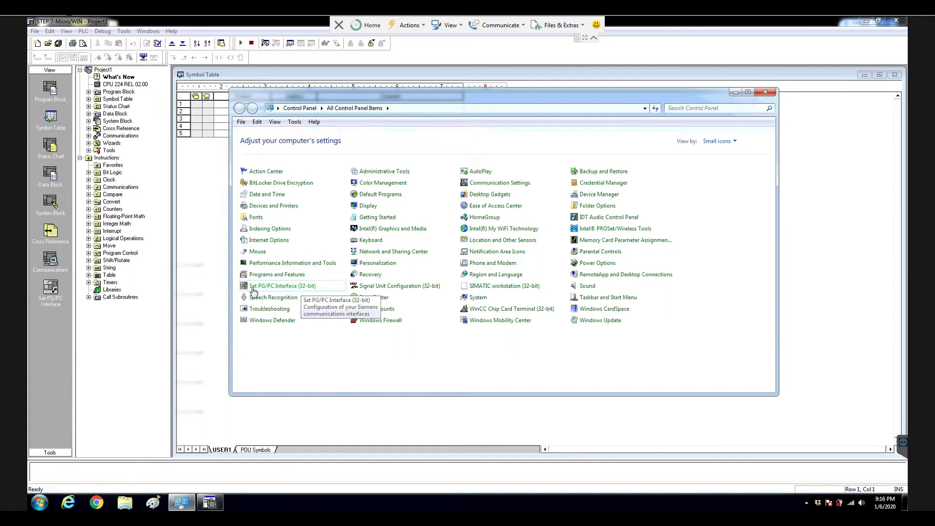
# In Set PG/PC Interface (32-bit), assign CP5611.PROFIBUS.1 to the S7ONLINE (STEP 7) access point.
pyautogui.click(306, 285)
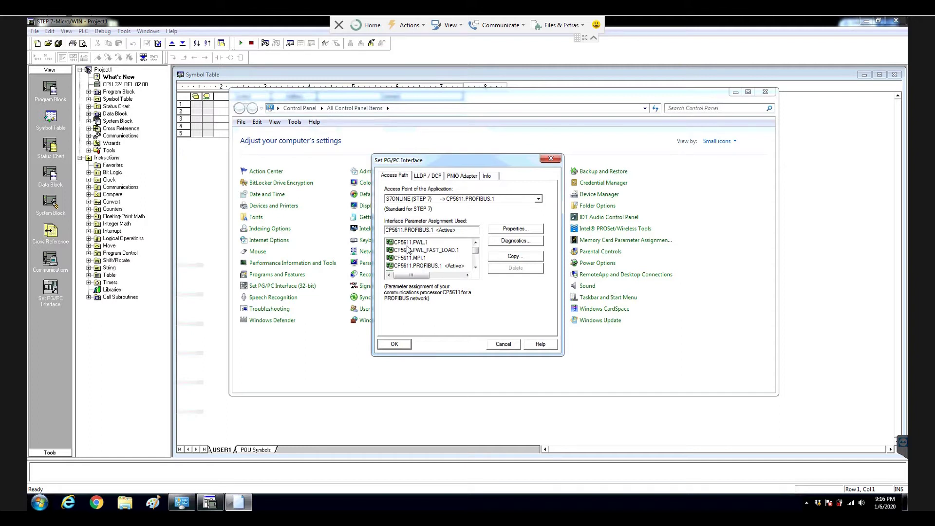
pyautogui.click(411, 258)
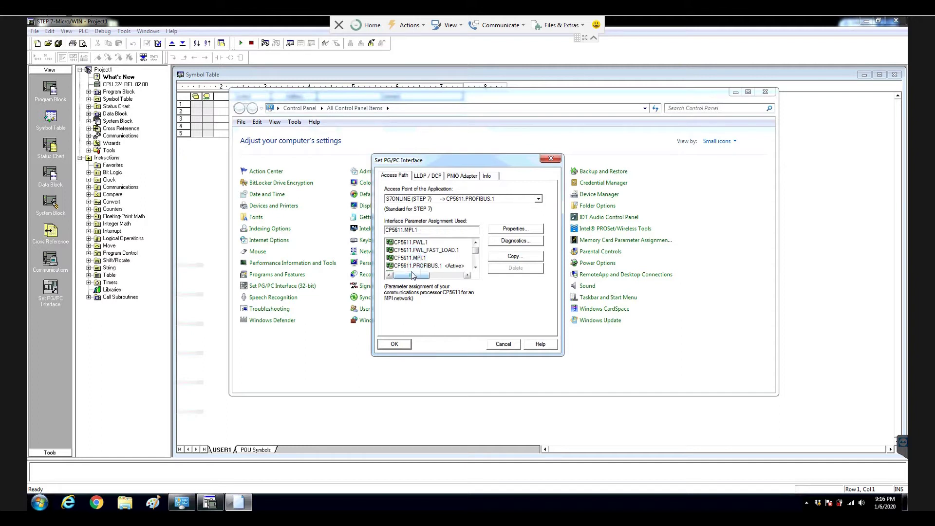
pyautogui.click(423, 265)
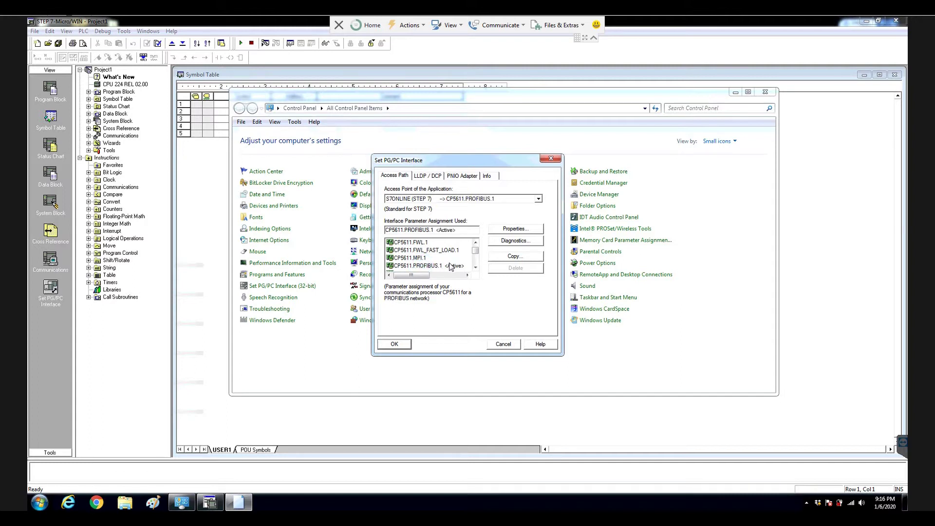
pyautogui.click(476, 243)
pyautogui.scroll(-1, 476, 251)
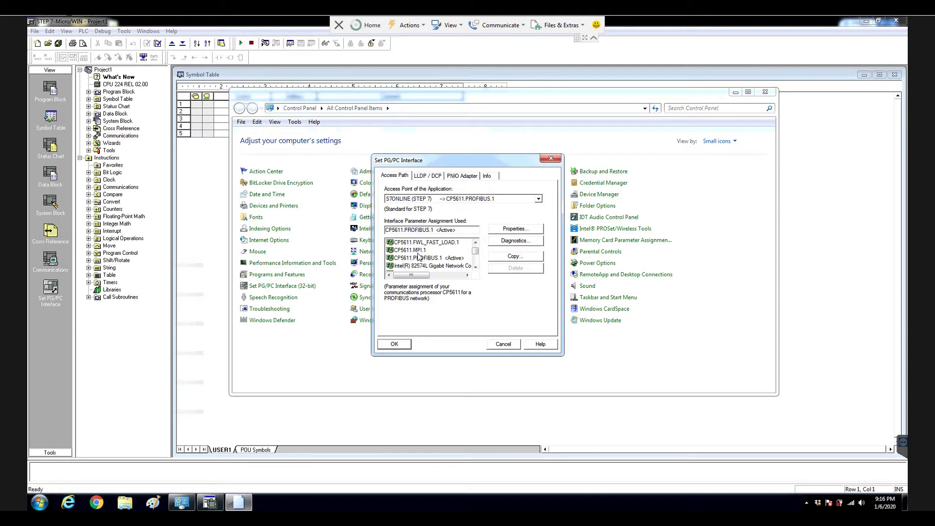
pyautogui.click(476, 244)
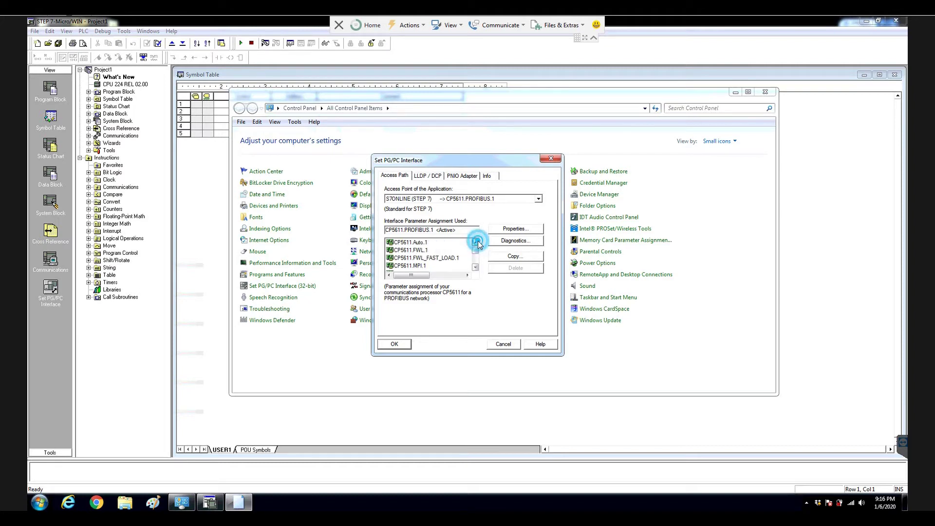
pyautogui.click(476, 268)
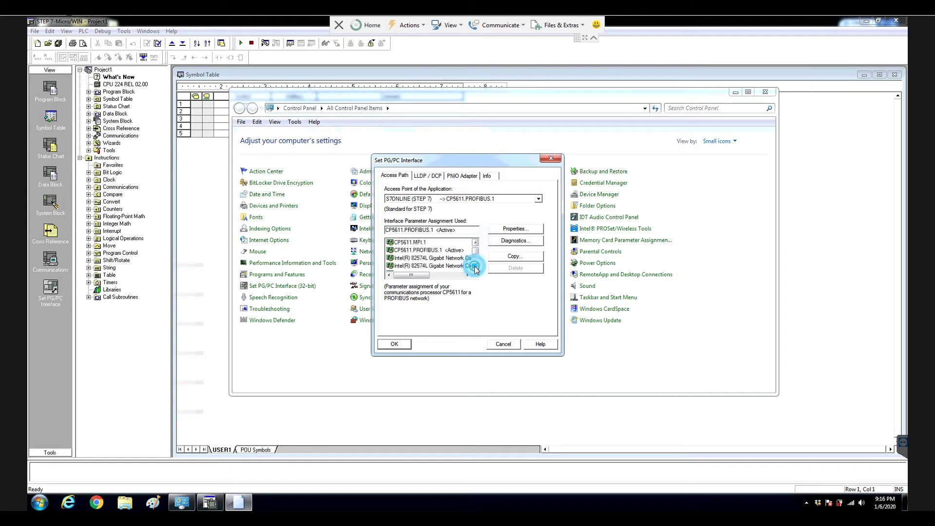
pyautogui.click(475, 267)
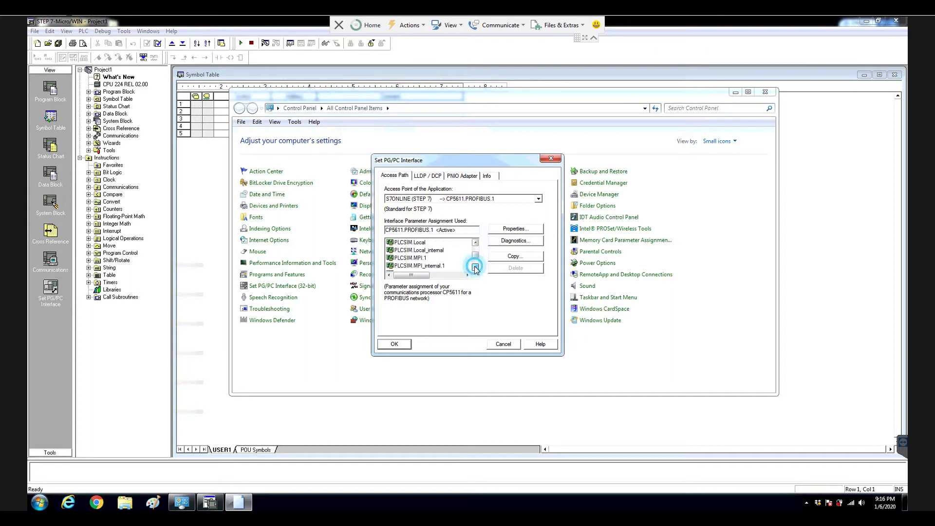
pyautogui.click(475, 268)
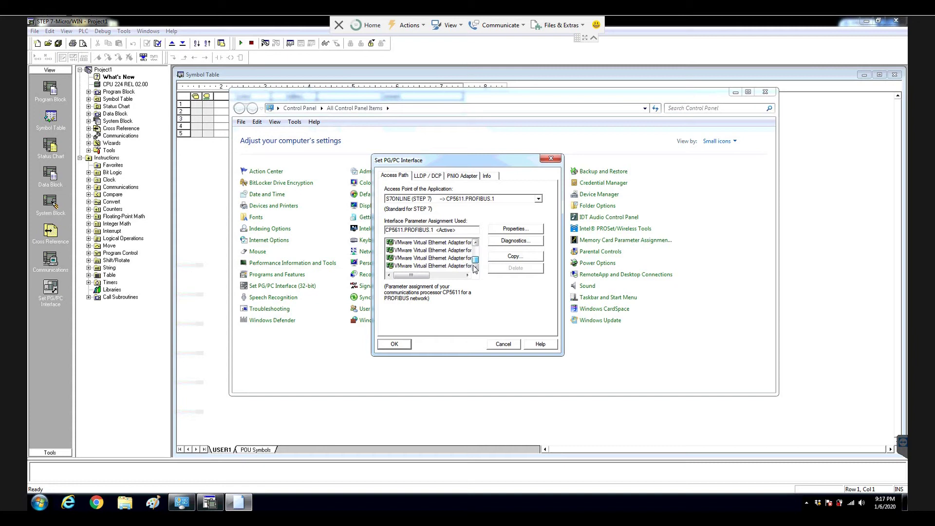
pyautogui.scroll(5, 475, 268)
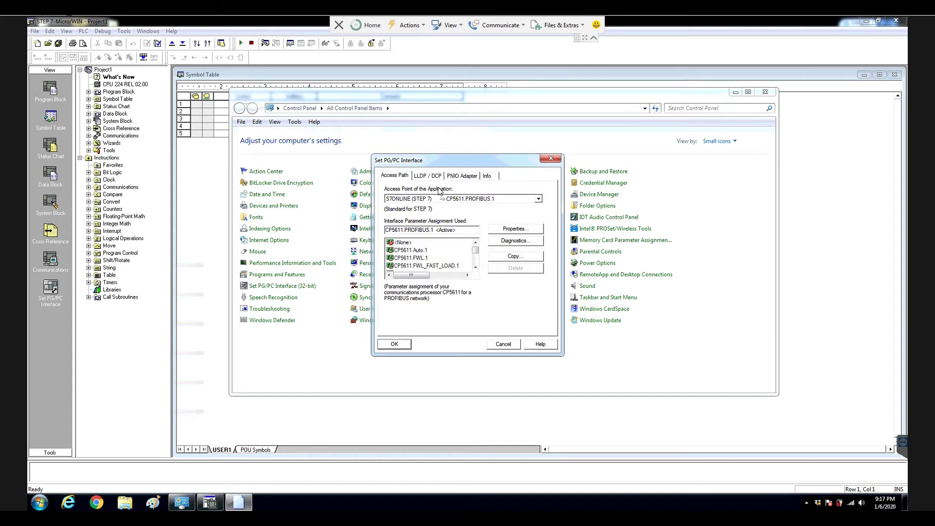
# Choose <Add/Delete> from the Access Point of the Application list.
pyautogui.click(539, 198)
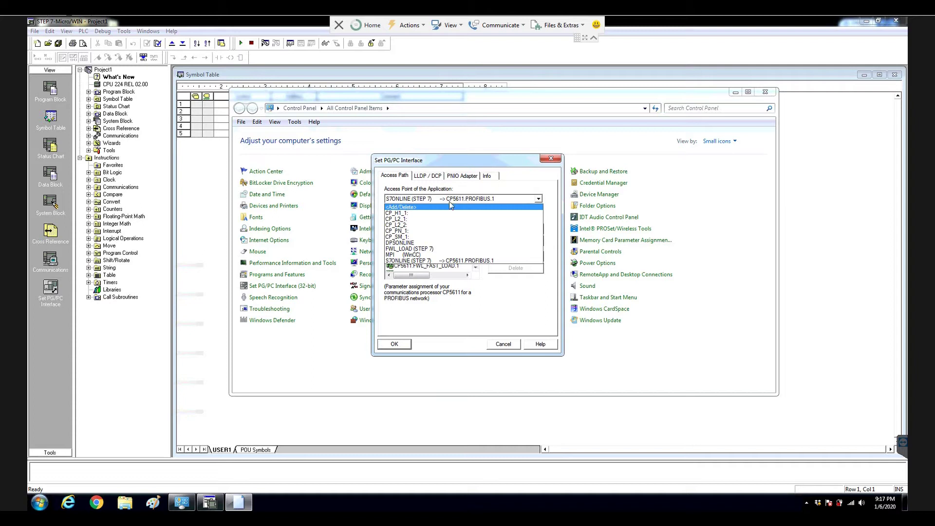
pyautogui.click(417, 209)
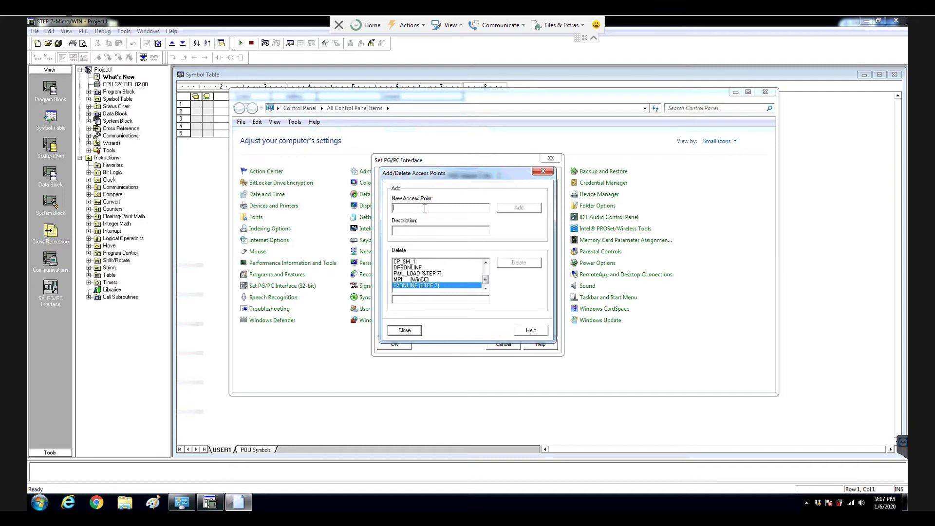
# Add a new access point named MicroWin without a description and close the window.
pyautogui.write('m')
pyautogui.press('BackSpace')
pyautogui.write('MicroWin')
pyautogui.click(516, 207)
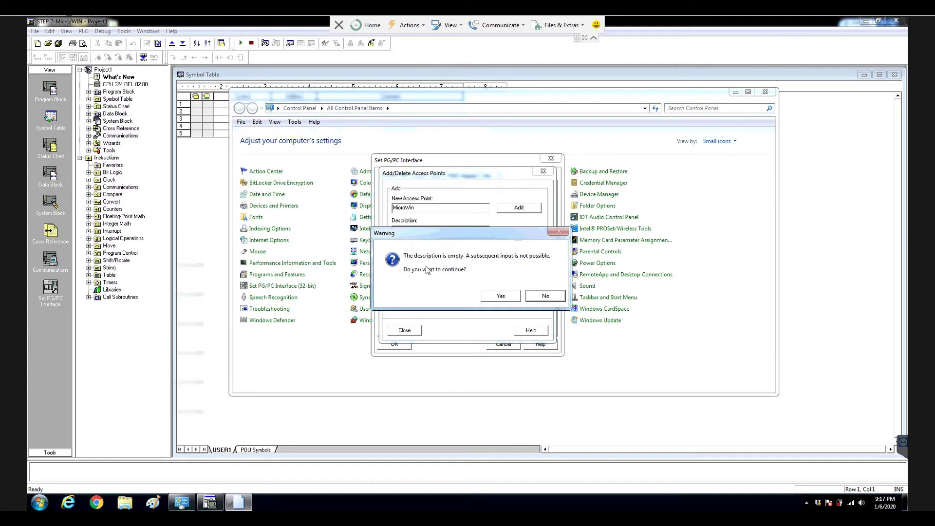
pyautogui.click(501, 296)
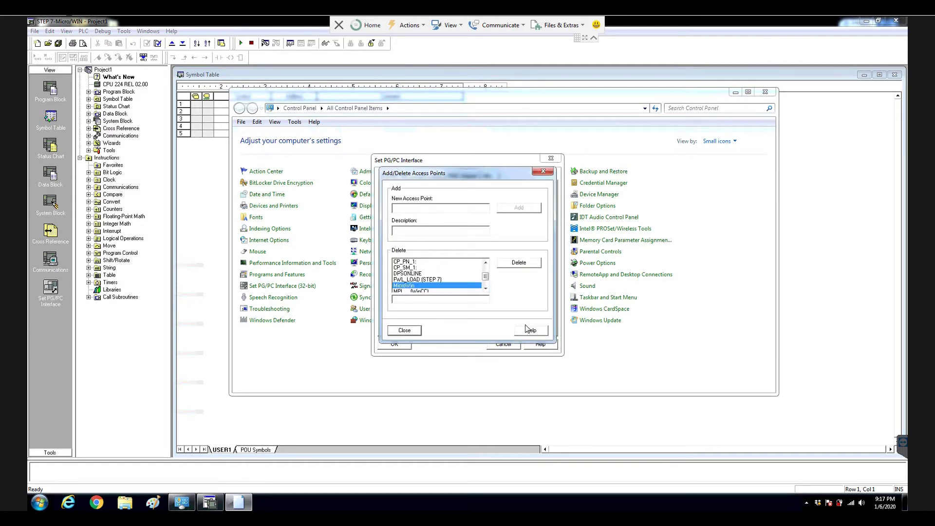
pyautogui.click(411, 332)
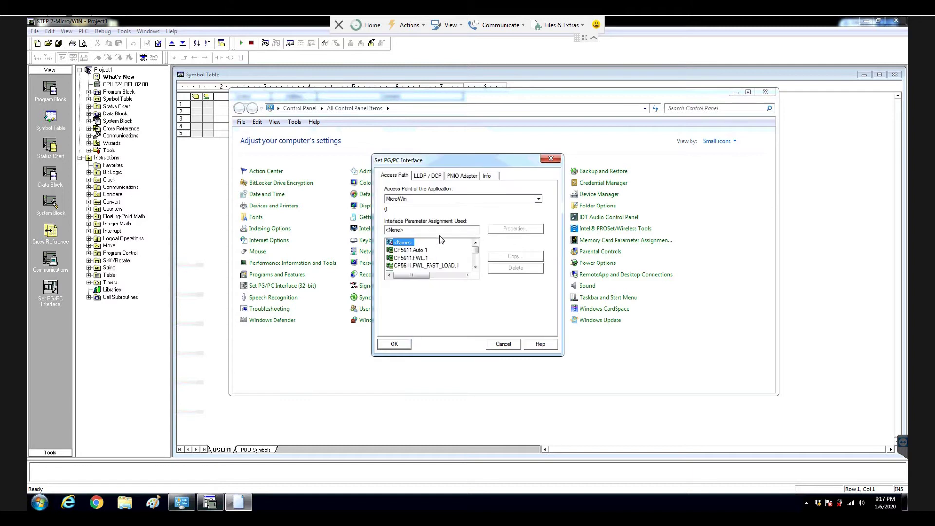
# Select MicroWin as the application access point and assign it the CP5611.PROFIBUS.1 interface.
pyautogui.click(402, 200)
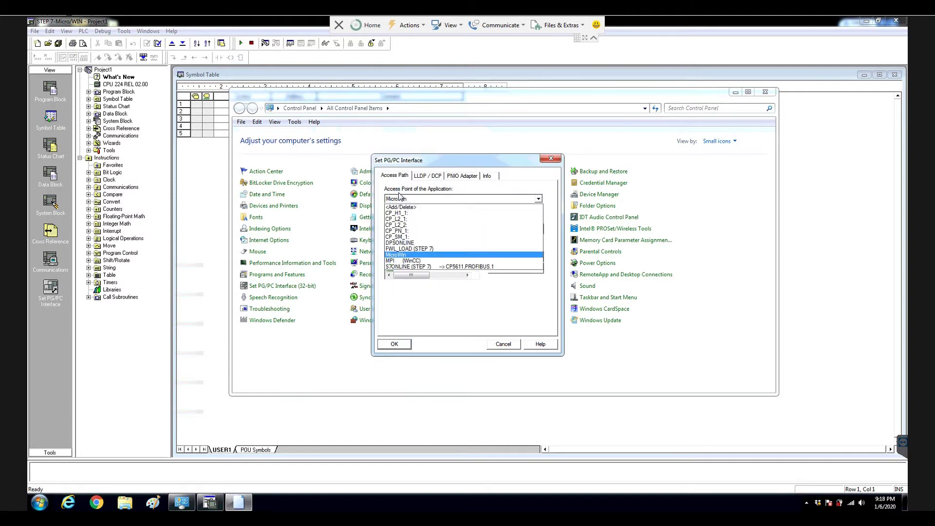
pyautogui.click(402, 203)
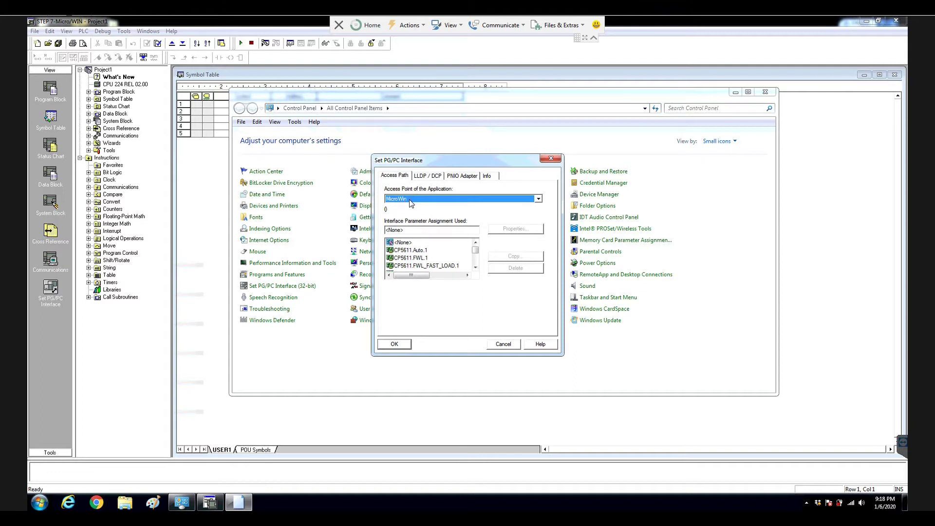
pyautogui.scroll(-3, 476, 249)
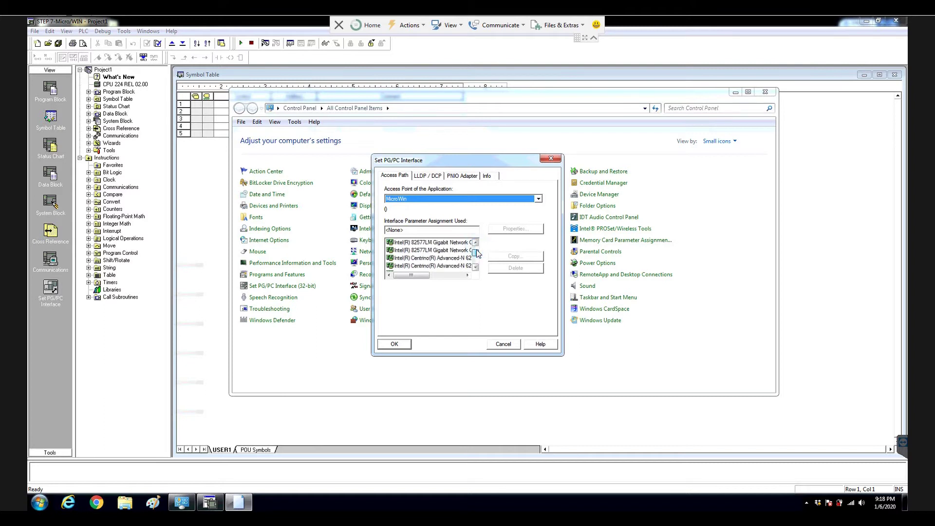
pyautogui.scroll(3, 477, 250)
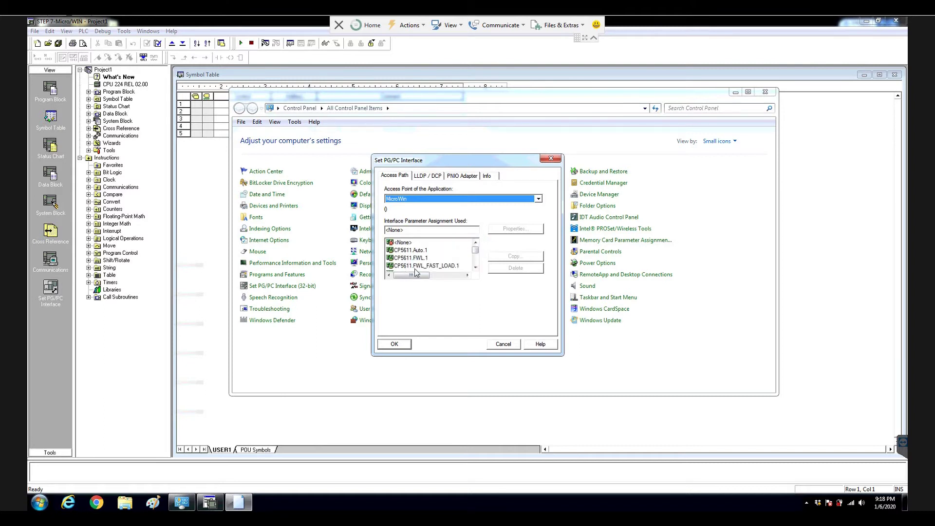
pyautogui.scroll(-1, 475, 267)
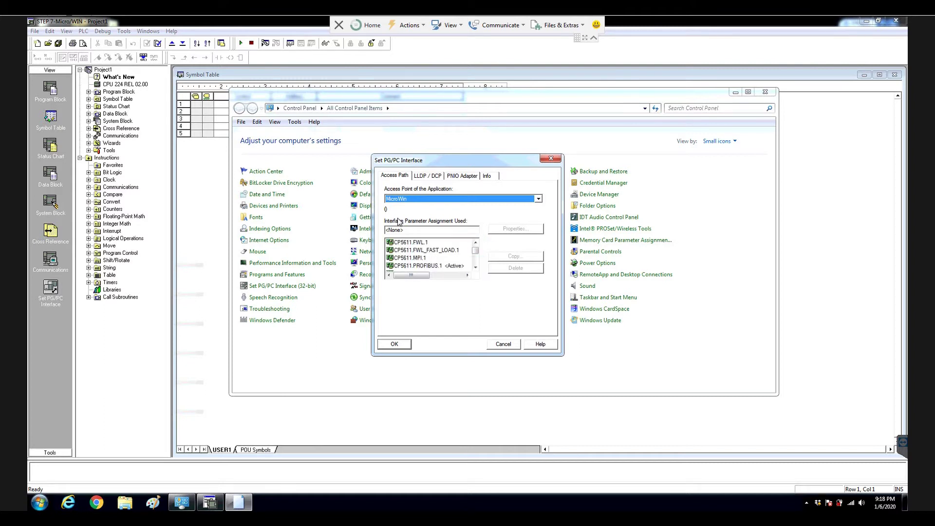
pyautogui.press('Down')
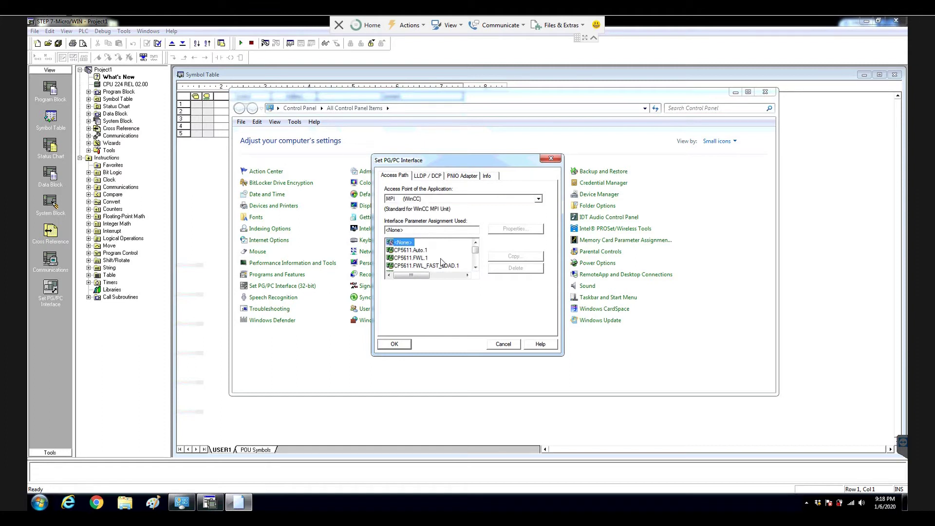
pyautogui.click(538, 199)
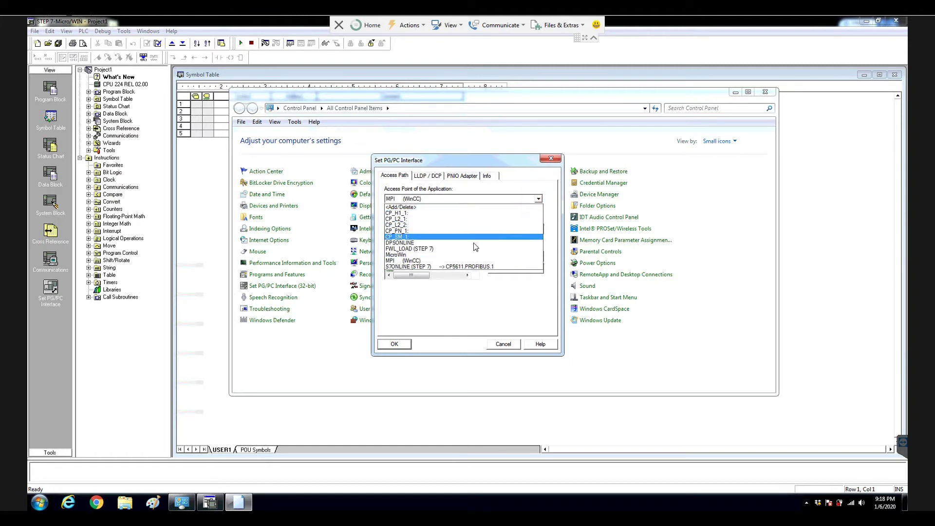
pyautogui.click(466, 254)
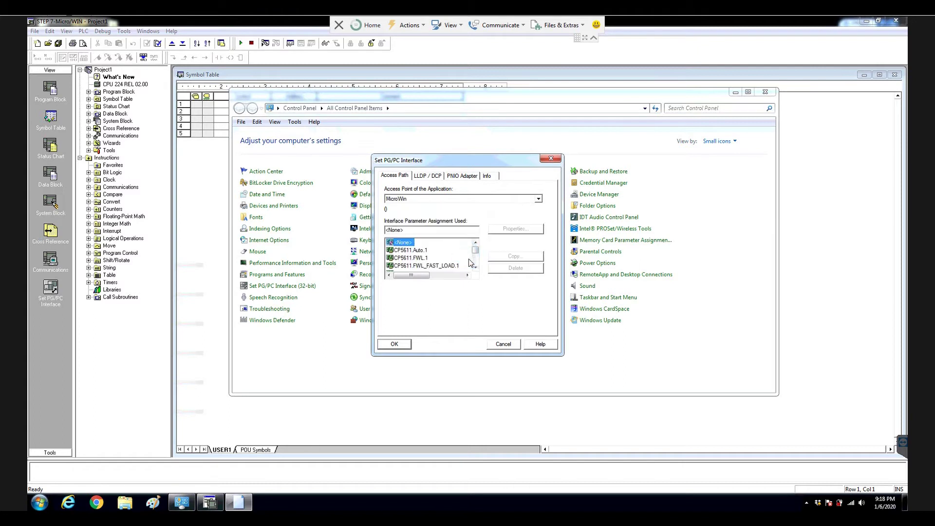
pyautogui.scroll(-1, 470, 263)
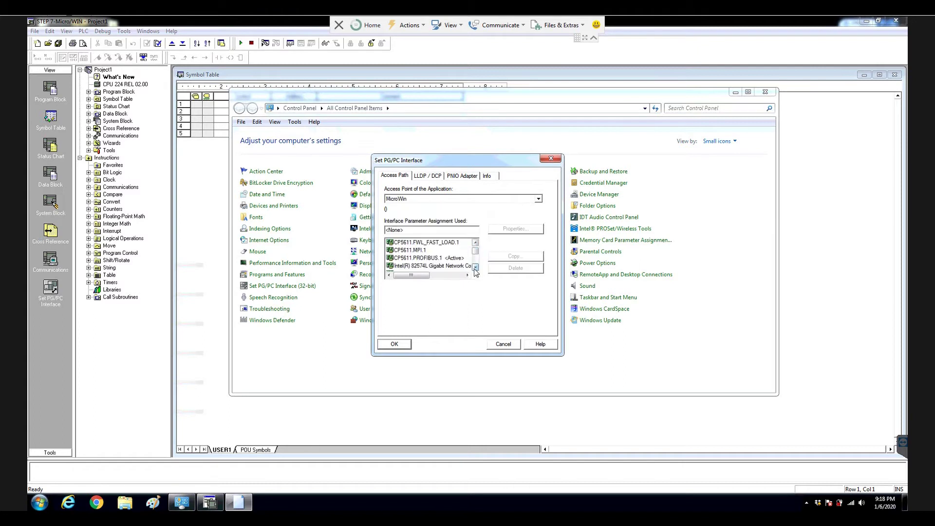
pyautogui.click(424, 258)
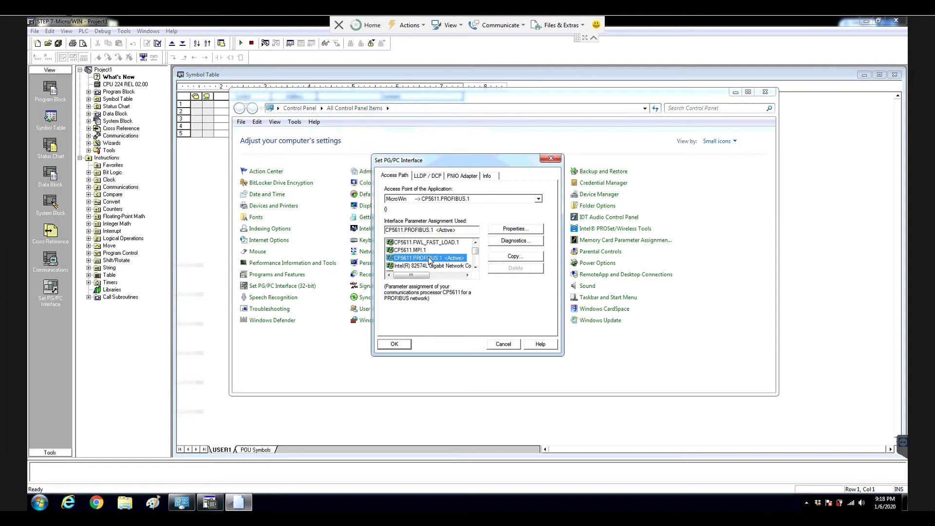
# In the CP5611.PROFIBUS.1 properties, keep the Universal (DP/FMS) profile and 9.6 kbps transmission rate.
pyautogui.click(525, 231)
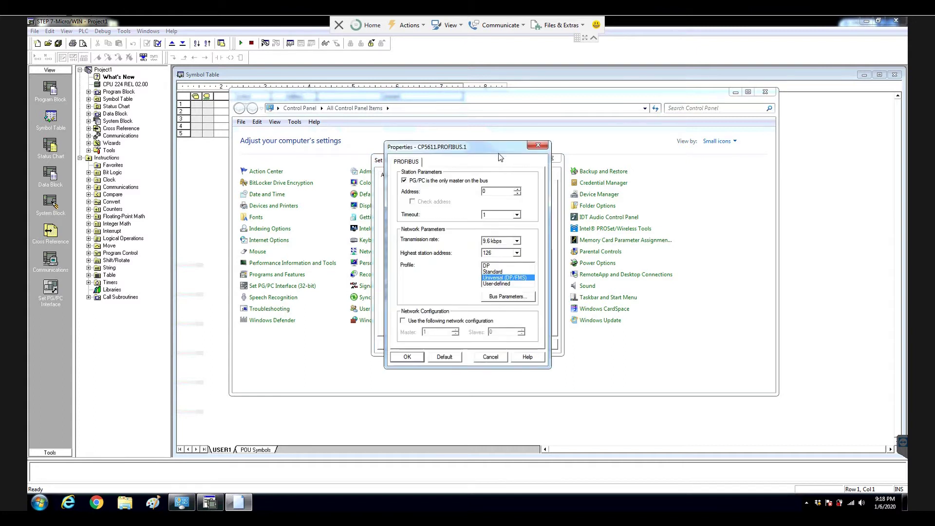
pyautogui.moveTo(501, 157); pyautogui.dragTo(677, 137)
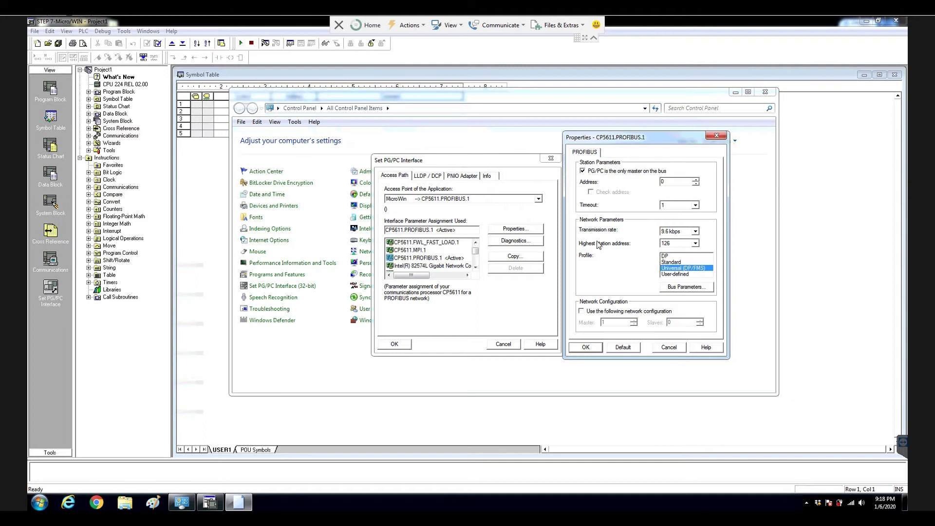
pyautogui.click(671, 257)
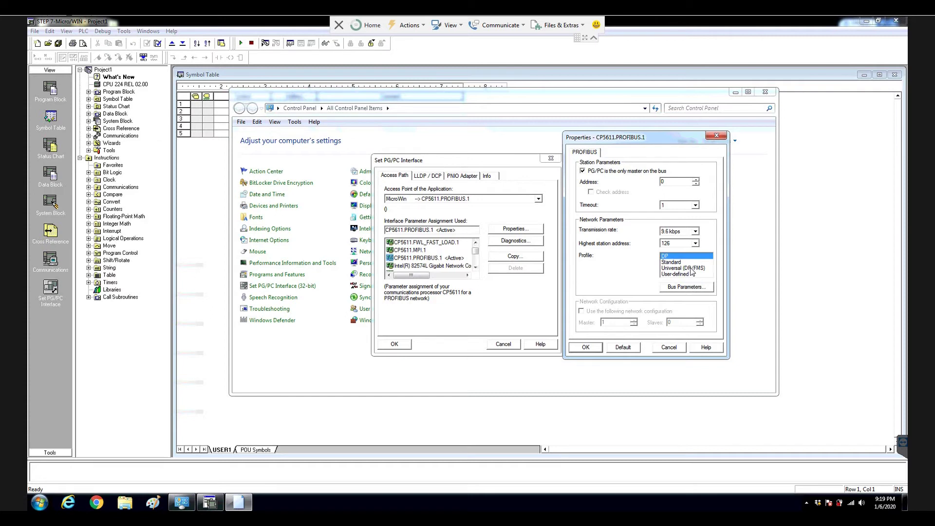
pyautogui.click(692, 268)
pyautogui.click(695, 231)
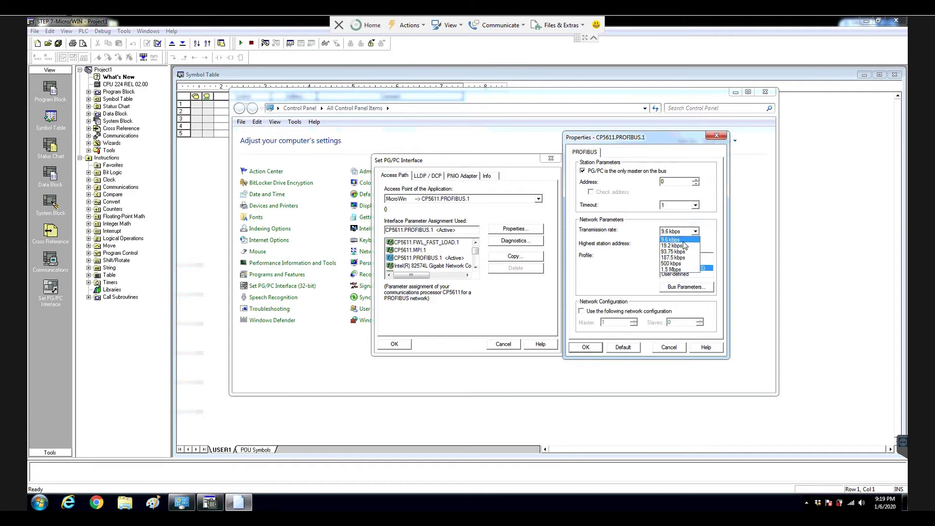
pyautogui.click(672, 240)
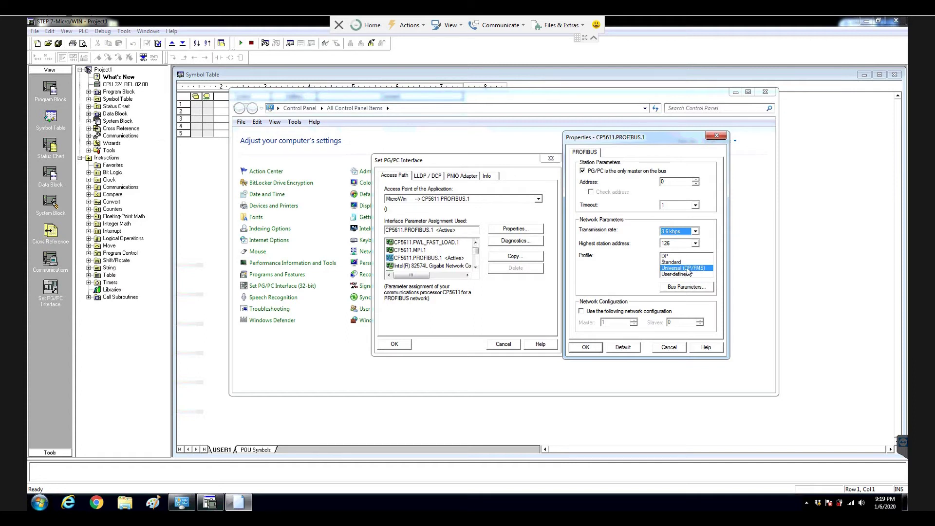
# Confirm the PROFIBUS properties and Set PG/PC Interface with OK to apply the assignment.
pyautogui.click(582, 346)
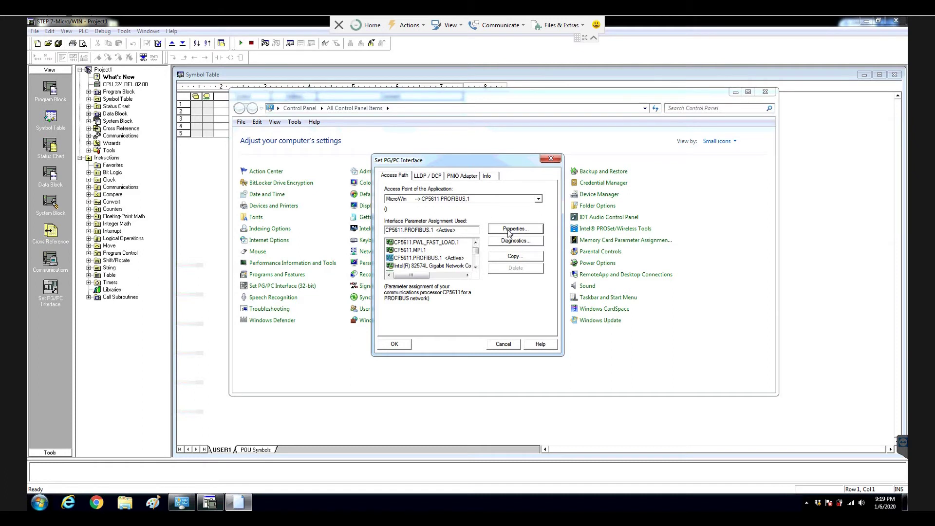
pyautogui.click(396, 344)
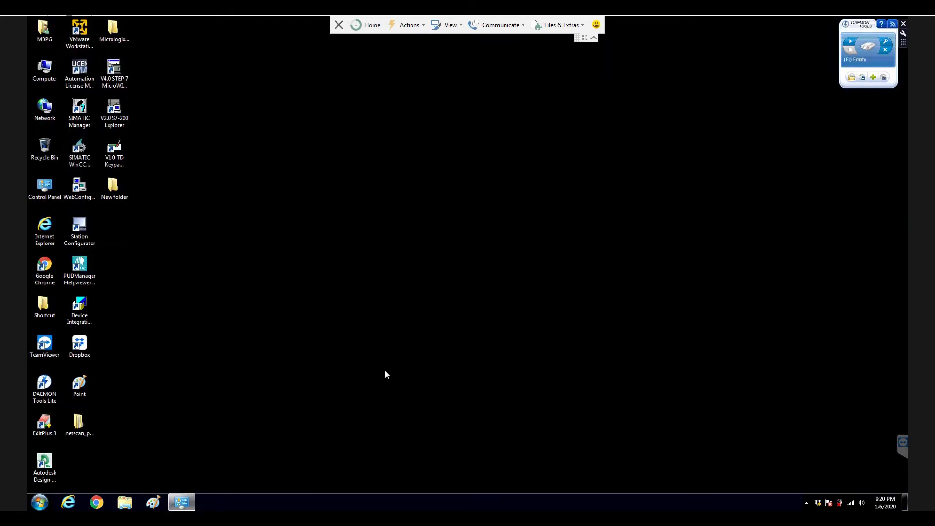
# Relaunch MicroWIN and open Communications from the CPU 224 REL 02.00 PLC Type settings.
pyautogui.doubleClick(113, 69)
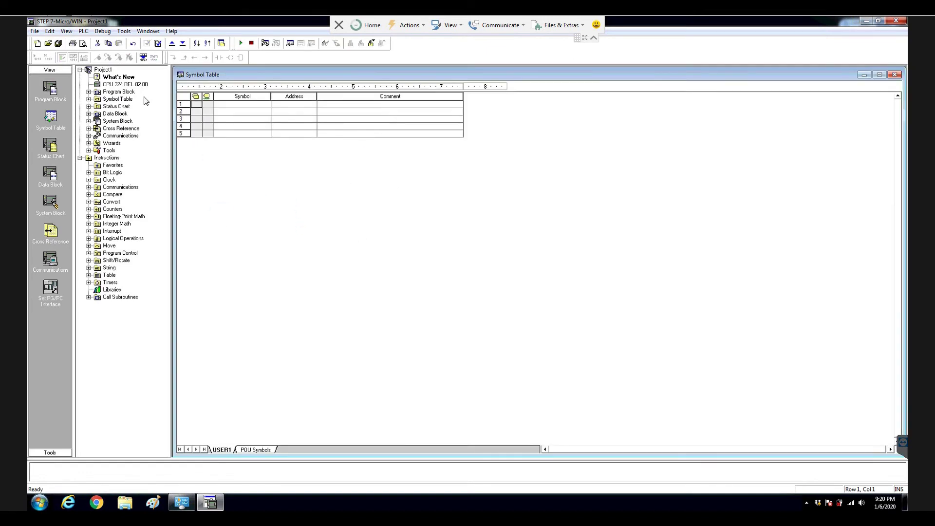
pyautogui.click(126, 85)
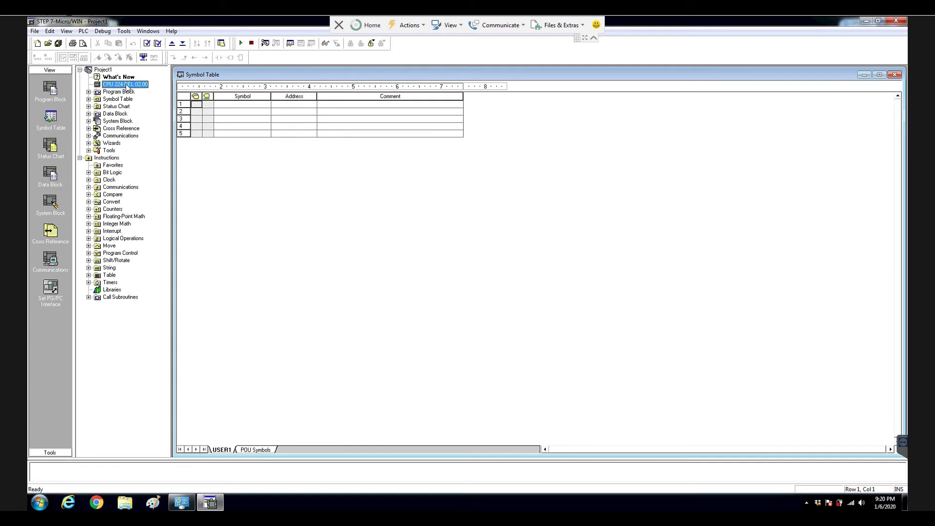
pyautogui.doubleClick(126, 85)
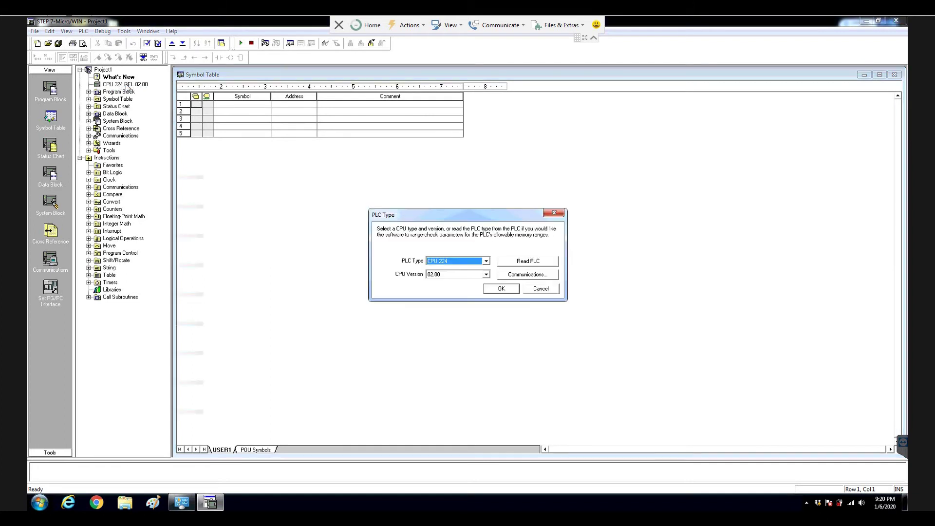
pyautogui.click(529, 275)
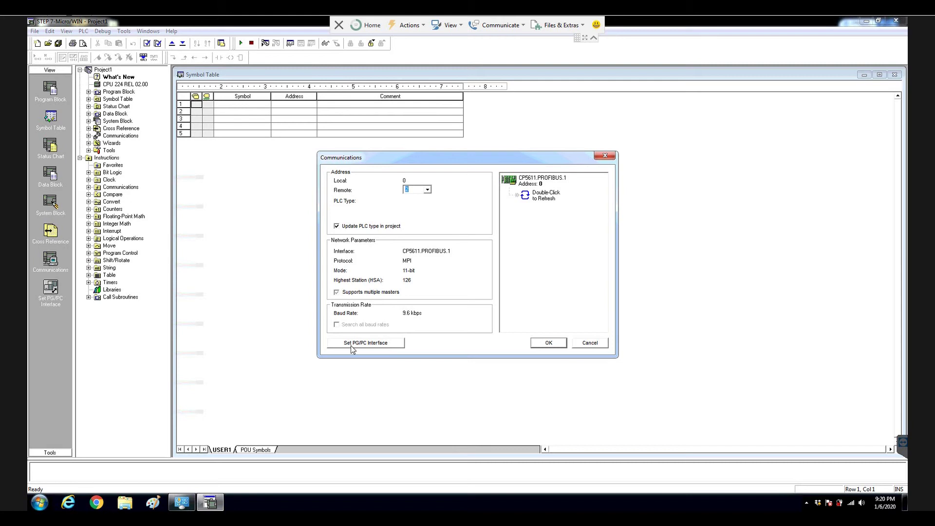
# Assign CP5611.PROFIBUS.1 as the MicroWin interface in Set PG/PC Interface.
pyautogui.click(379, 344)
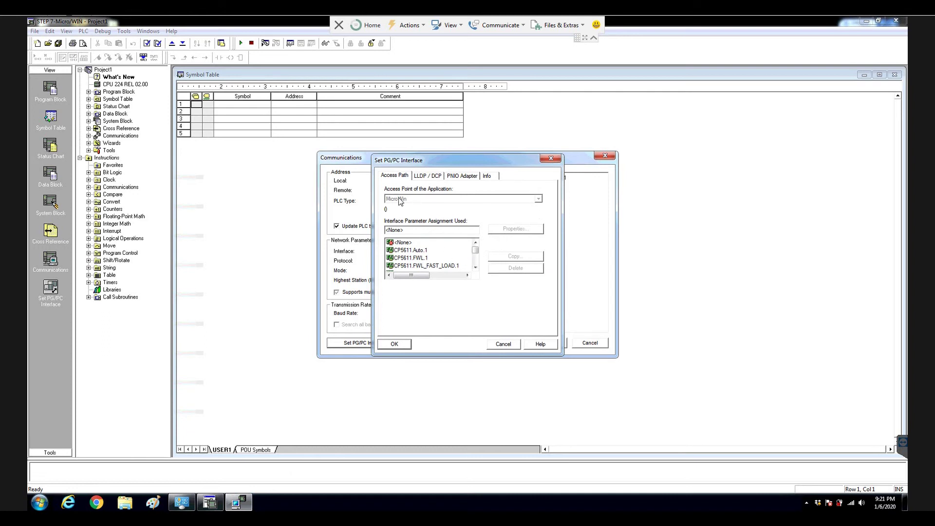
pyautogui.scroll(-3, 475, 249)
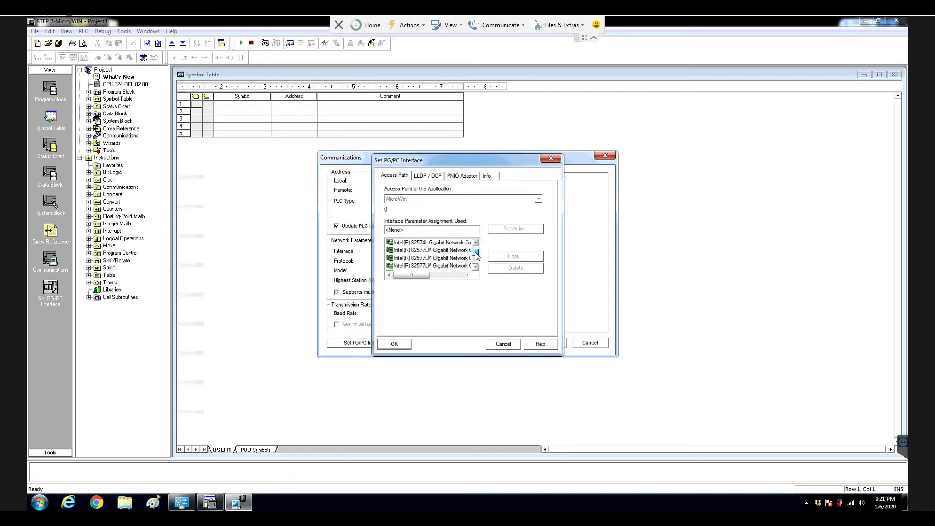
pyautogui.scroll(3, 449, 268)
pyautogui.scroll(-2, 468, 266)
pyautogui.click(414, 250)
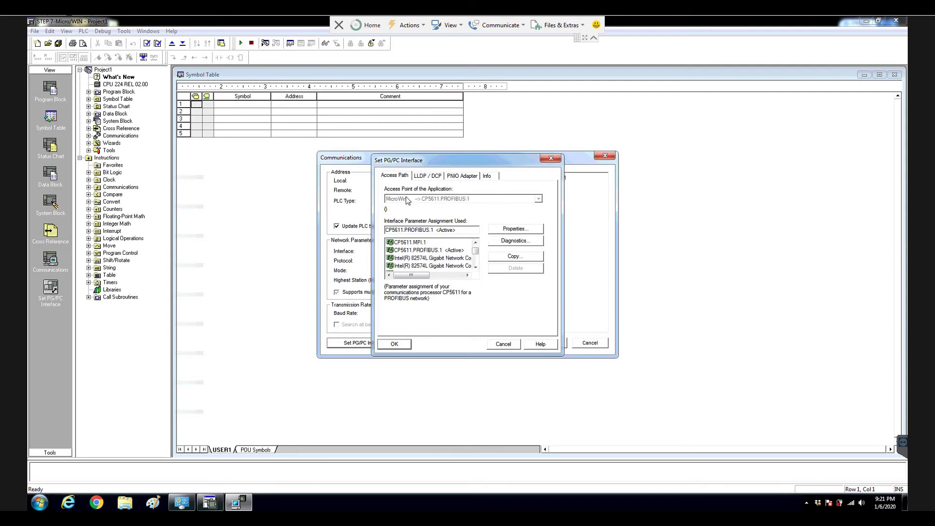
# Review the CP5611.PROFIBUS.1 properties and accept them unchanged.
pyautogui.click(508, 229)
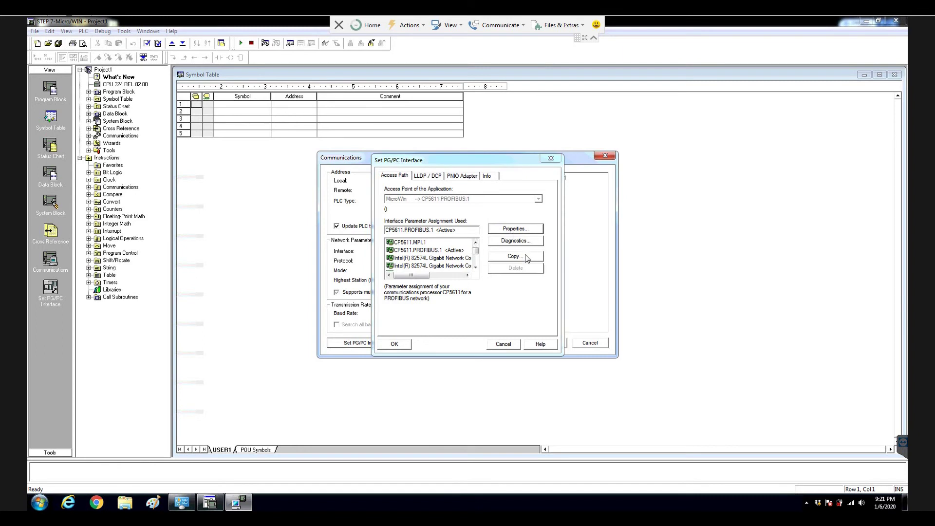
pyautogui.click(530, 231)
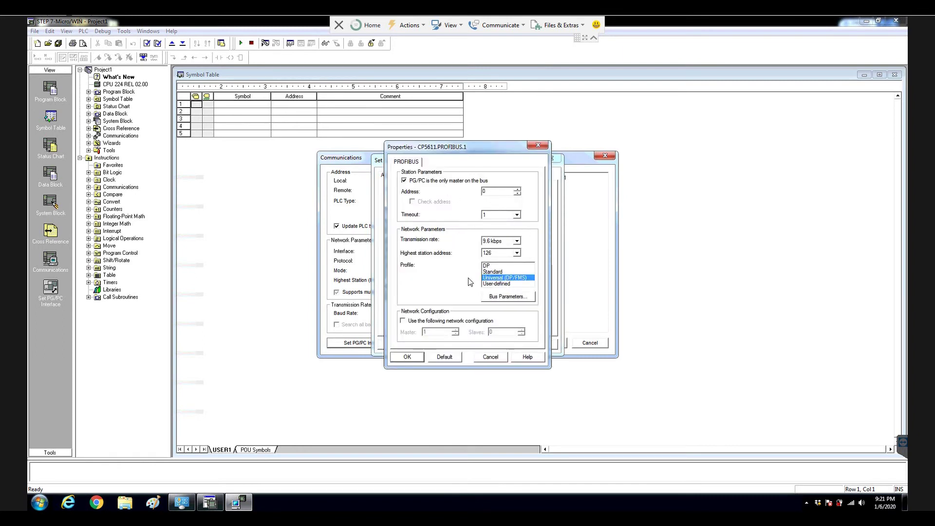
pyautogui.moveTo(489, 147); pyautogui.dragTo(668, 143)
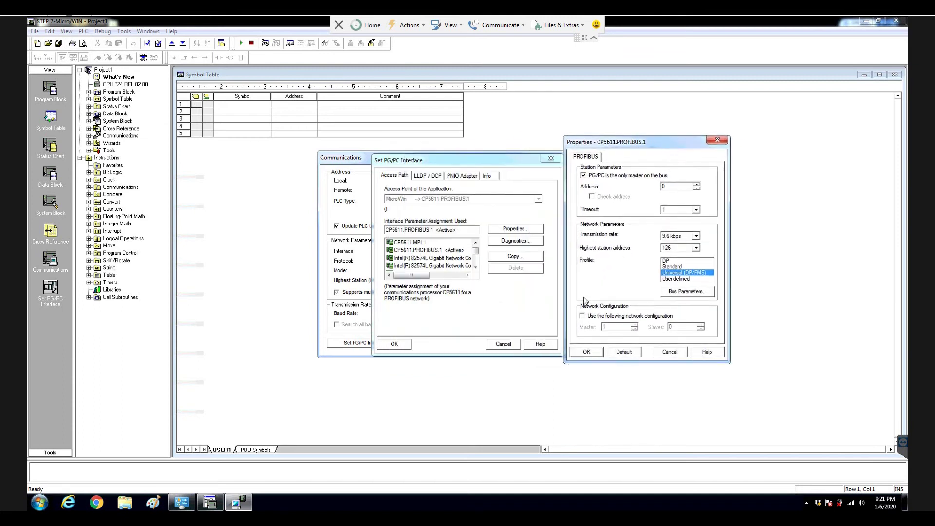
pyautogui.click(586, 352)
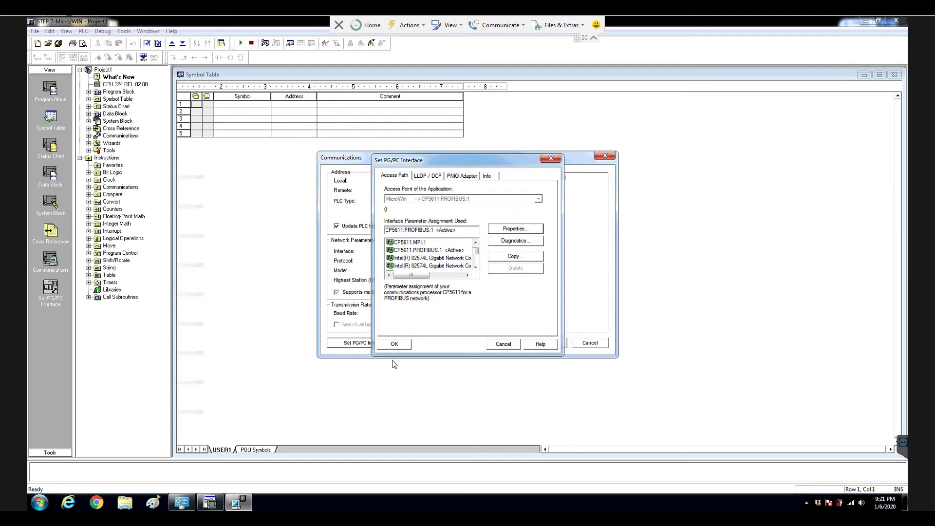
# Apply the CP5611.PROFIBUS.1 assignment and return to the Communications dialog at 9.6 kbps.
pyautogui.click(396, 343)
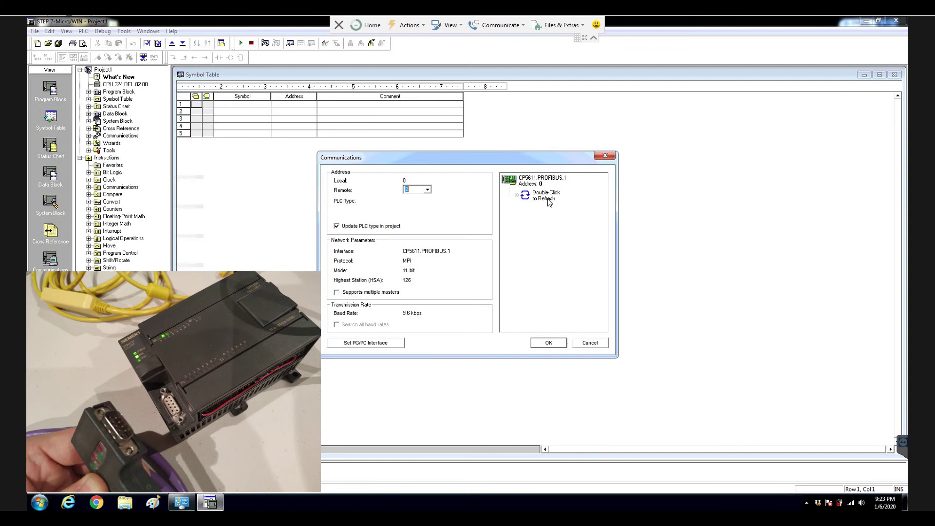
# Detect the PLC at address 2 and confirm PLC type CPU 224 version 02.00.
pyautogui.doubleClick(548, 198)
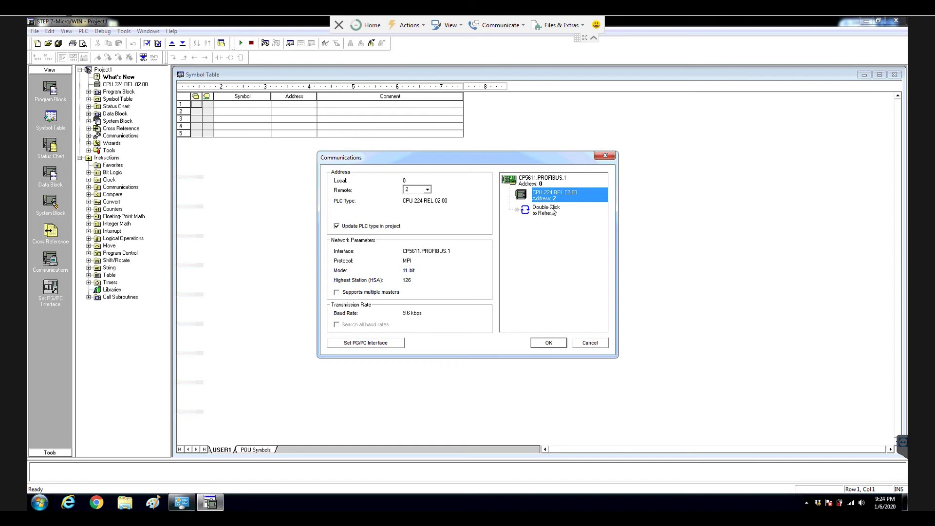
pyautogui.click(546, 345)
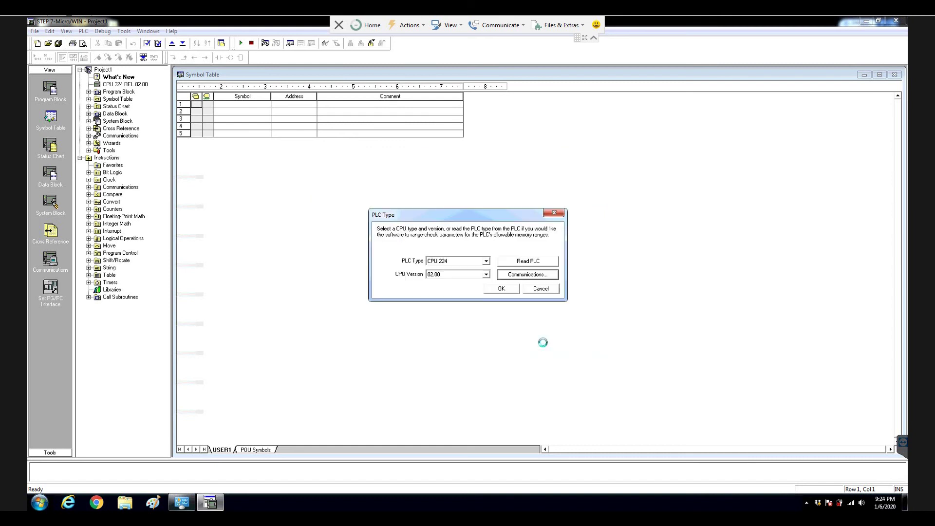
pyautogui.click(528, 261)
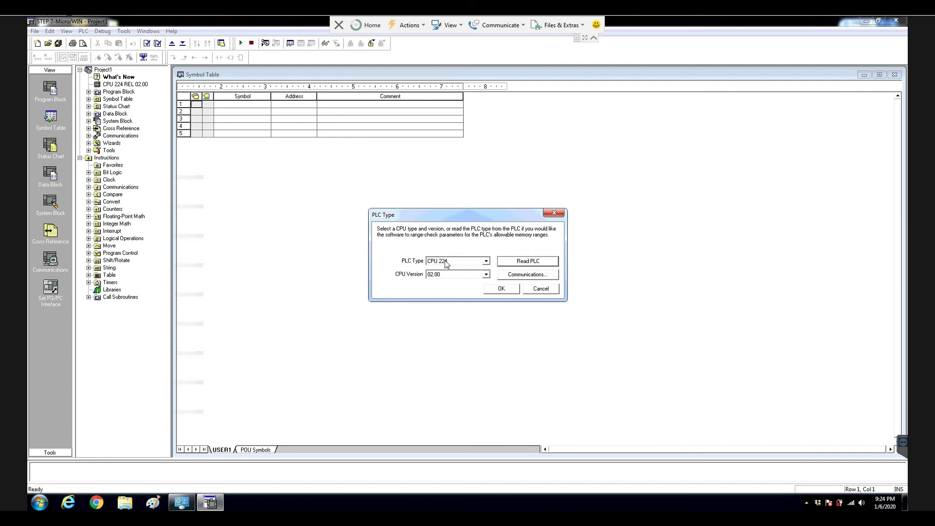
pyautogui.click(500, 289)
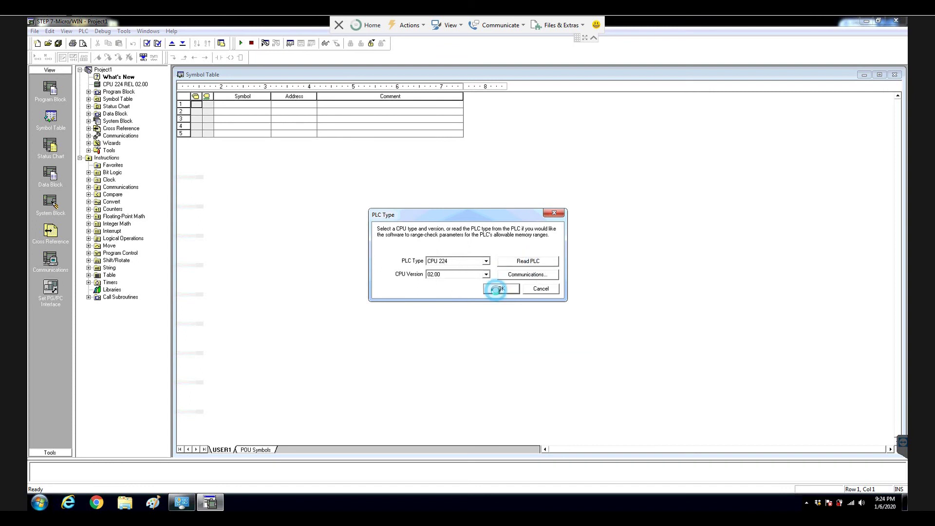
# Upload program, data and system blocks from the CPU 224 without saving the current project.
pyautogui.click(172, 44)
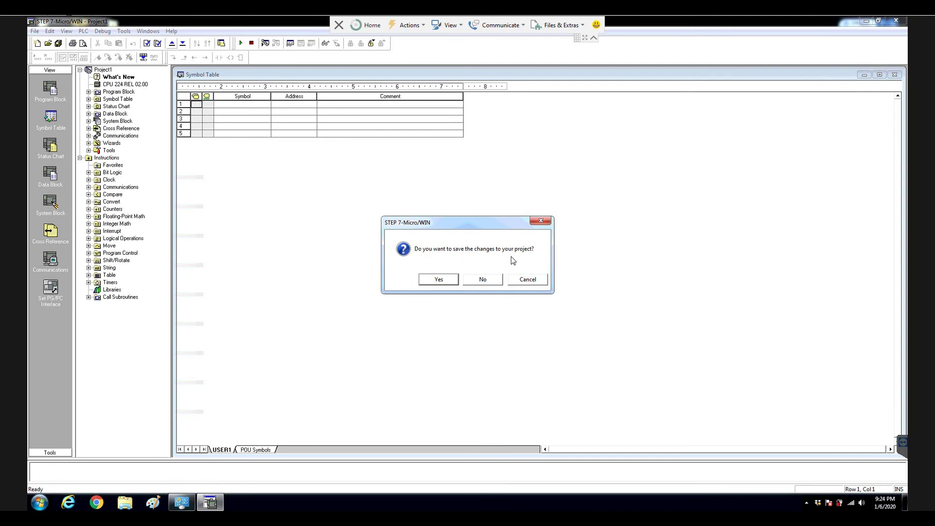
pyautogui.click(479, 283)
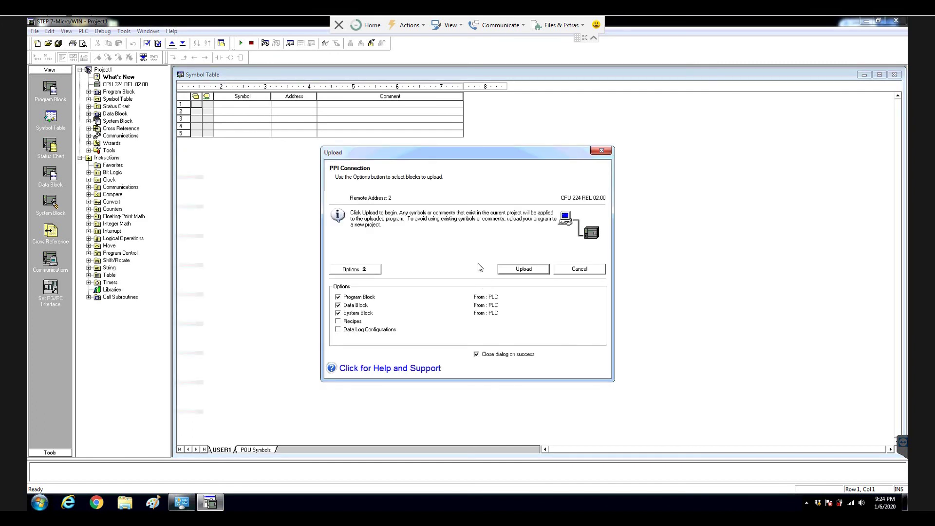
pyautogui.click(518, 274)
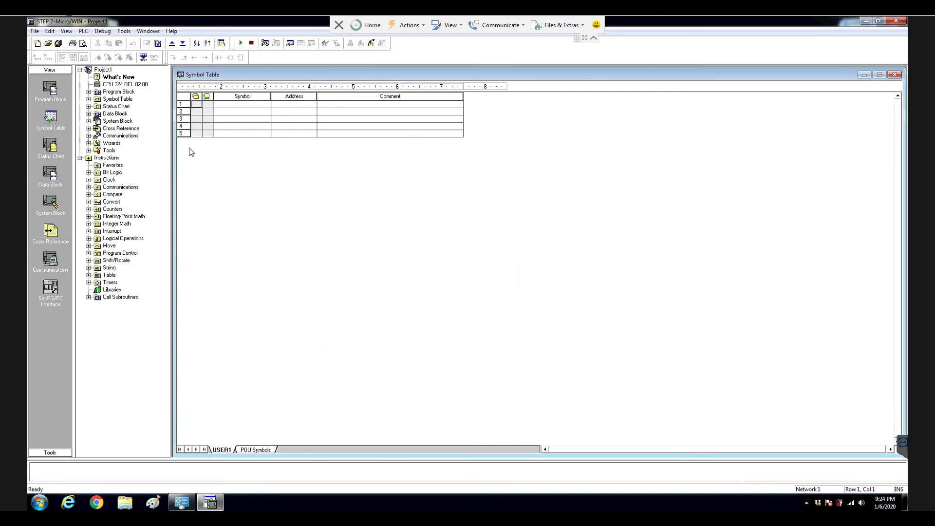
# Open the MAIN ladder routine and turn on Program Status monitoring.
pyautogui.click(89, 91)
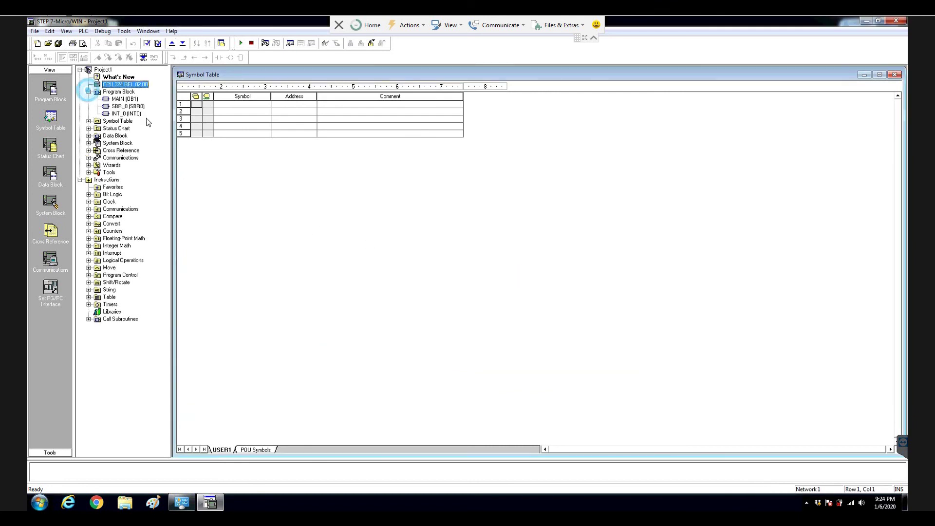
pyautogui.doubleClick(118, 99)
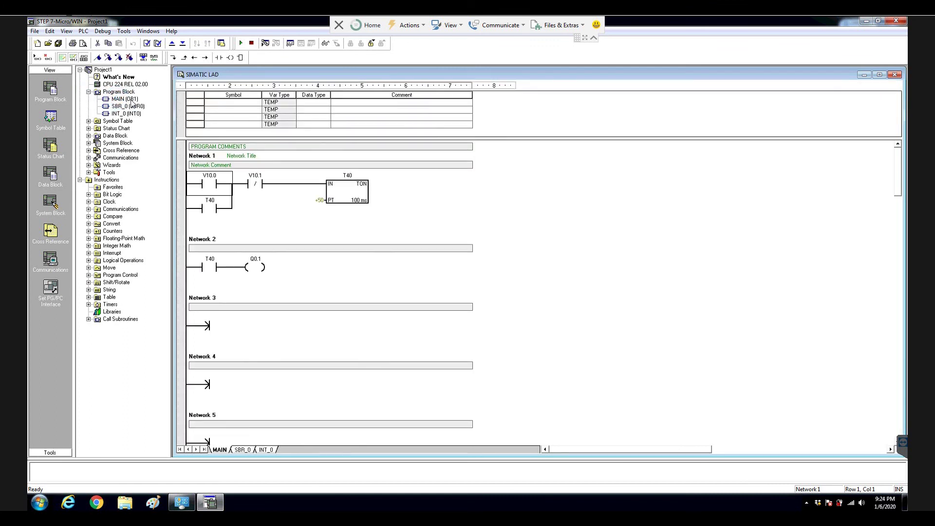
pyautogui.click(441, 188)
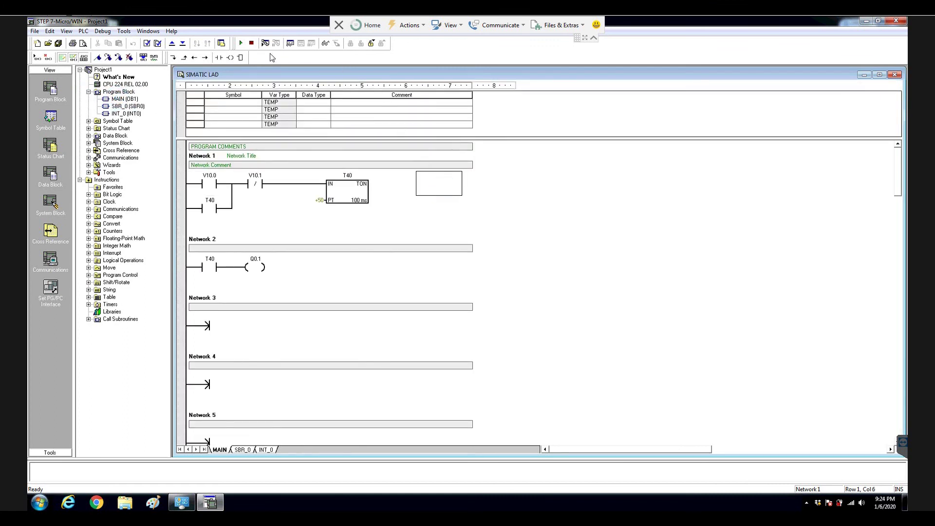
pyautogui.click(266, 43)
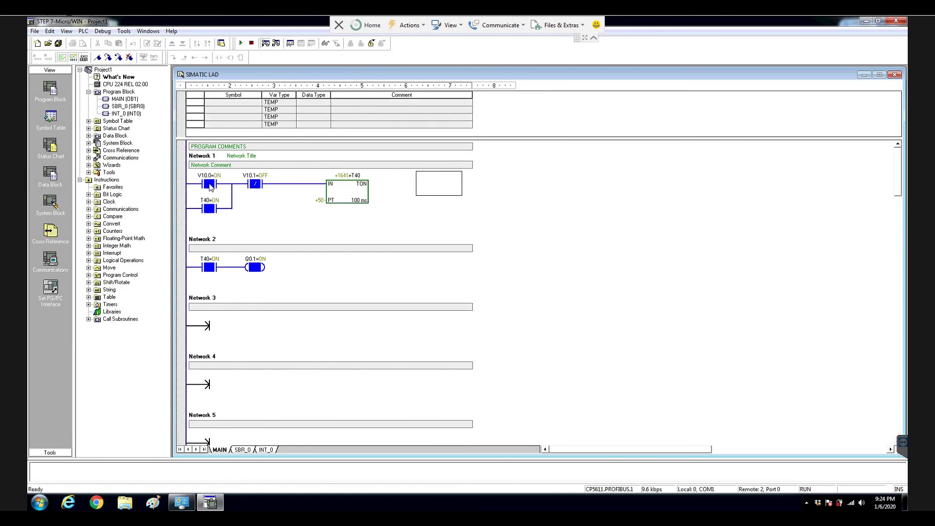
# Write OFF to contact V10.0 and ON to contact V10.1.
pyautogui.rightClick(210, 187)
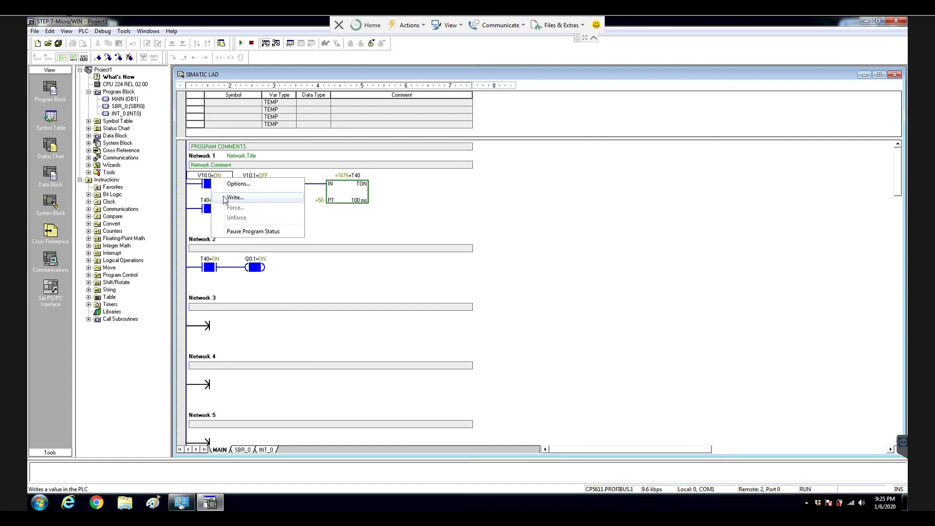
pyautogui.click(225, 198)
pyautogui.click(470, 274)
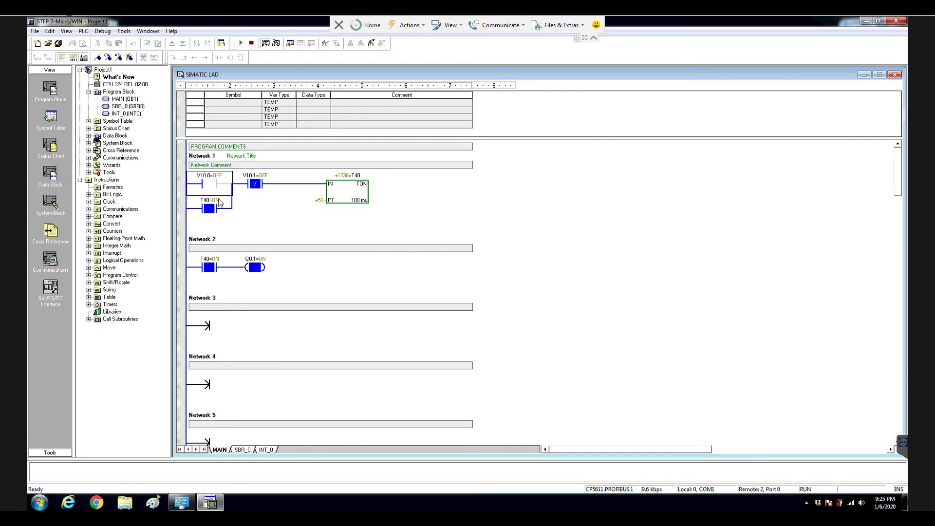
pyautogui.rightClick(254, 177)
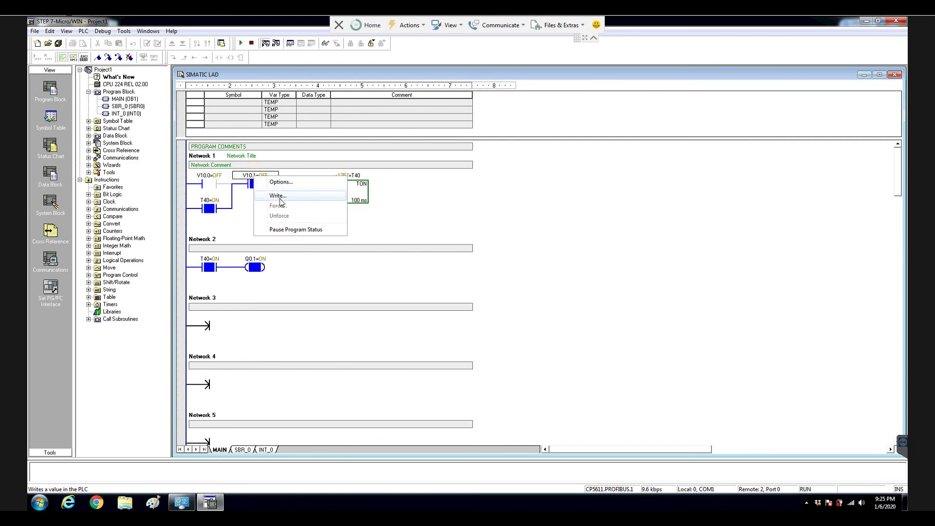
pyautogui.click(277, 196)
pyautogui.click(467, 272)
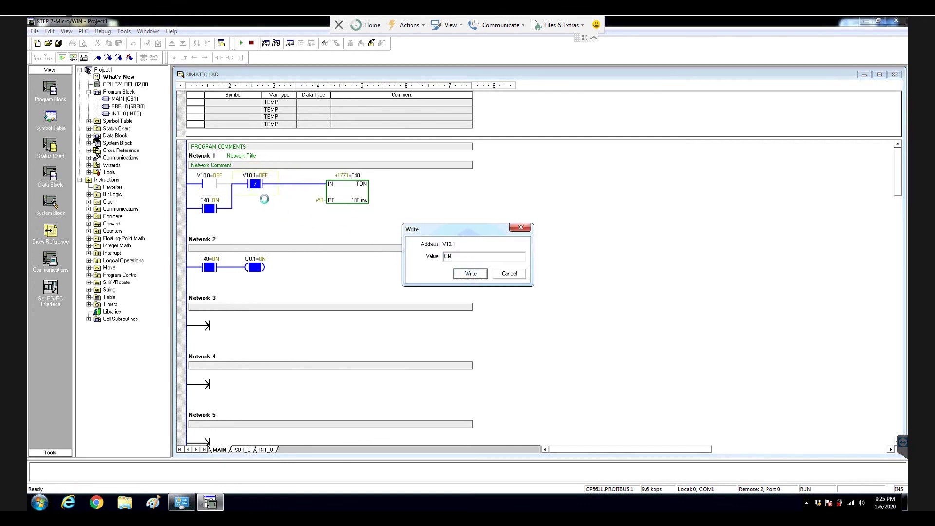
# Write OFF to V10.1 and ON to V10.0, so T40 and Q0.1 turn on.
pyautogui.rightClick(258, 180)
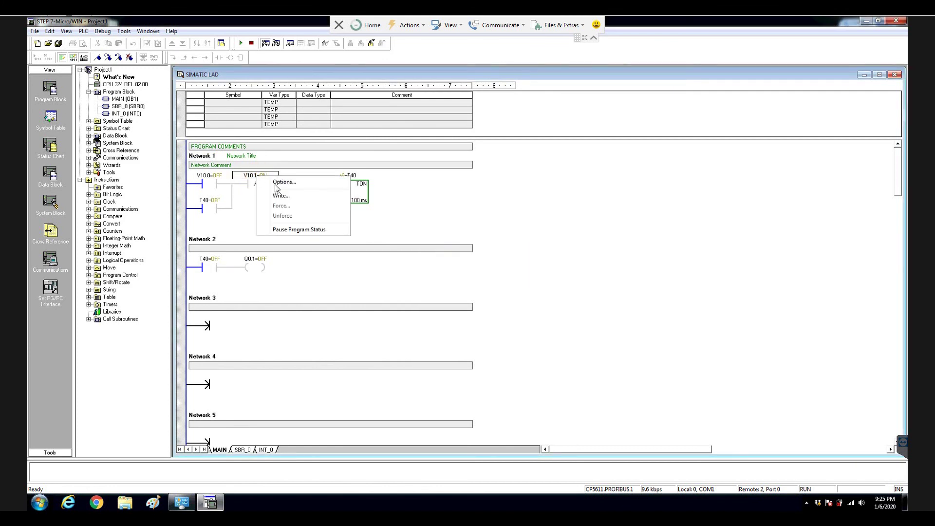
pyautogui.click(278, 195)
pyautogui.click(468, 273)
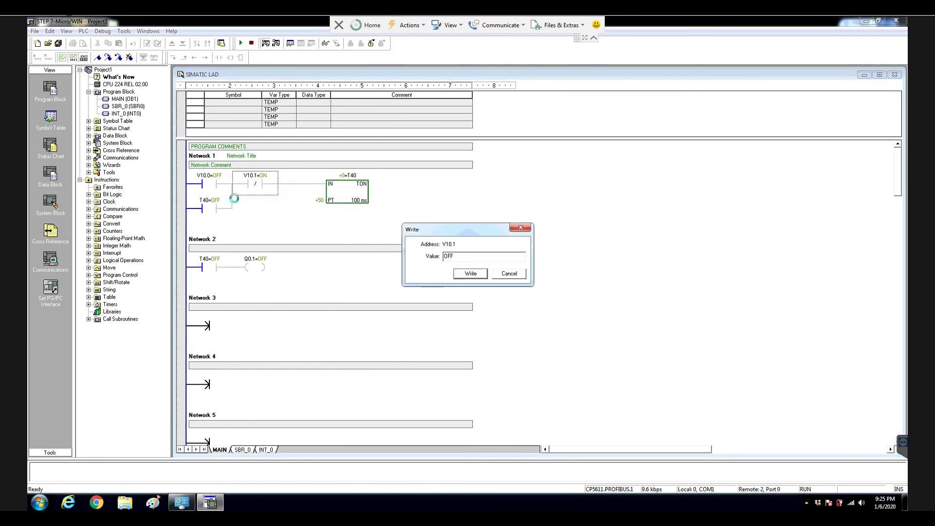
pyautogui.rightClick(207, 179)
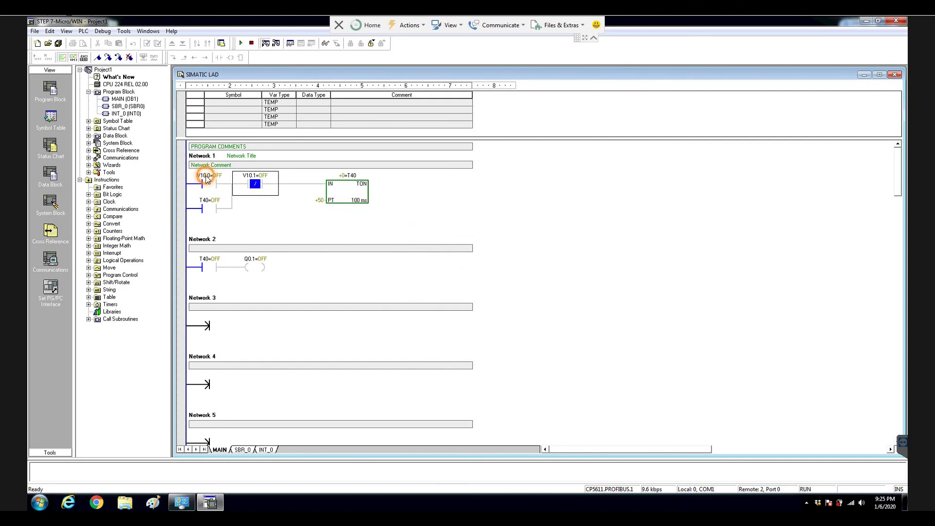
pyautogui.click(214, 195)
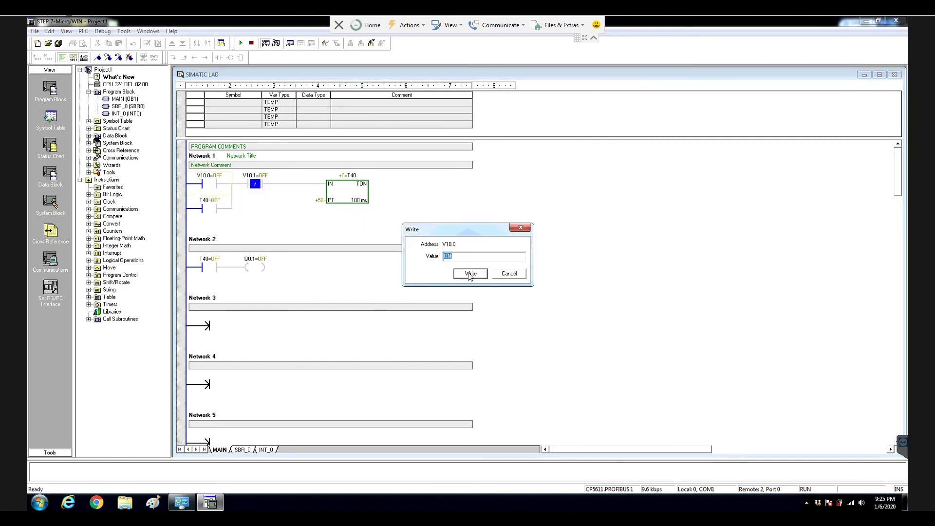
pyautogui.moveTo(469, 274); pyautogui.dragTo(541, 211)
pyautogui.press('Return')
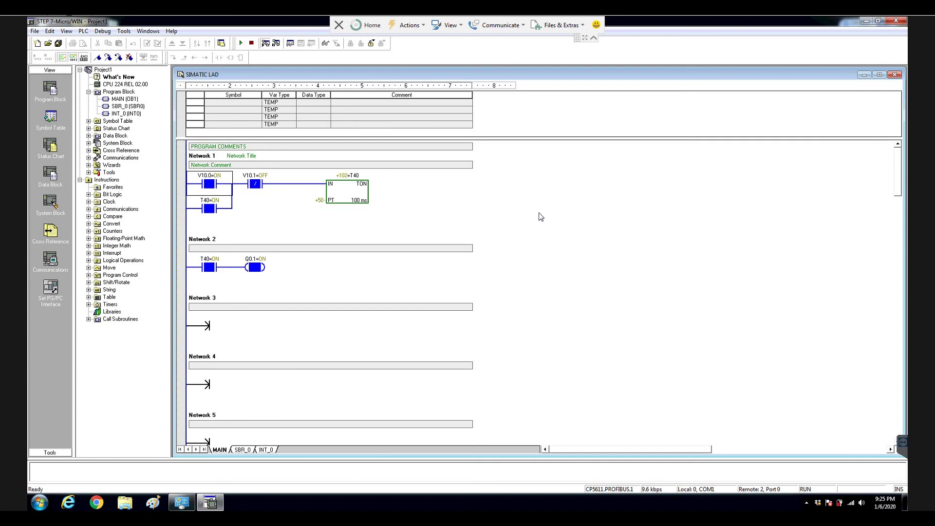
# Reopen the CP5611.PROFIBUS.1 interface properties from the CPU item's communication settings.
pyautogui.doubleClick(144, 84)
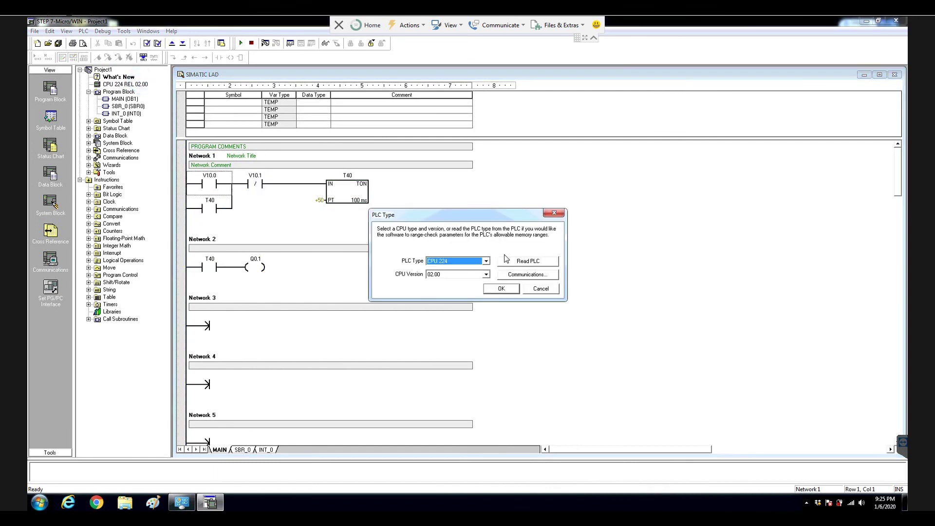
pyautogui.click(528, 274)
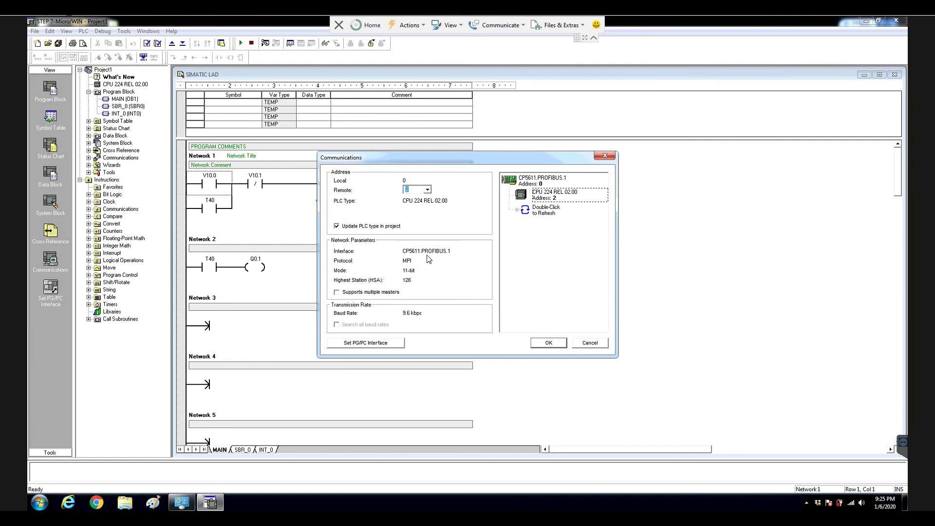
pyautogui.click(399, 344)
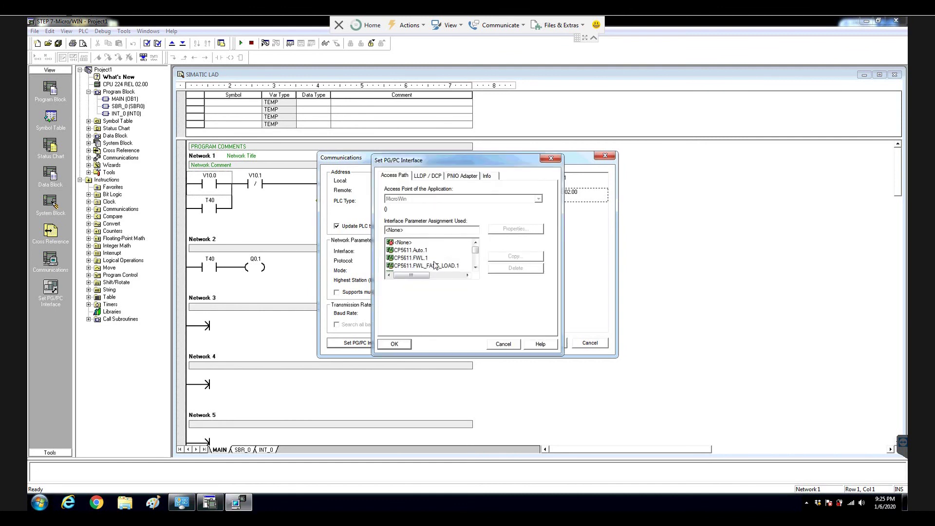
pyautogui.scroll(-1, 435, 265)
pyautogui.click(431, 257)
pyautogui.click(522, 228)
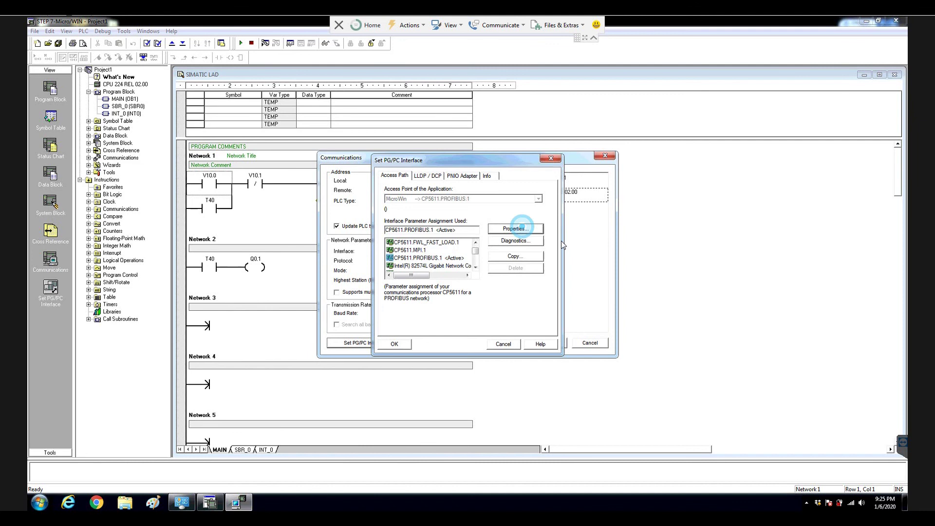